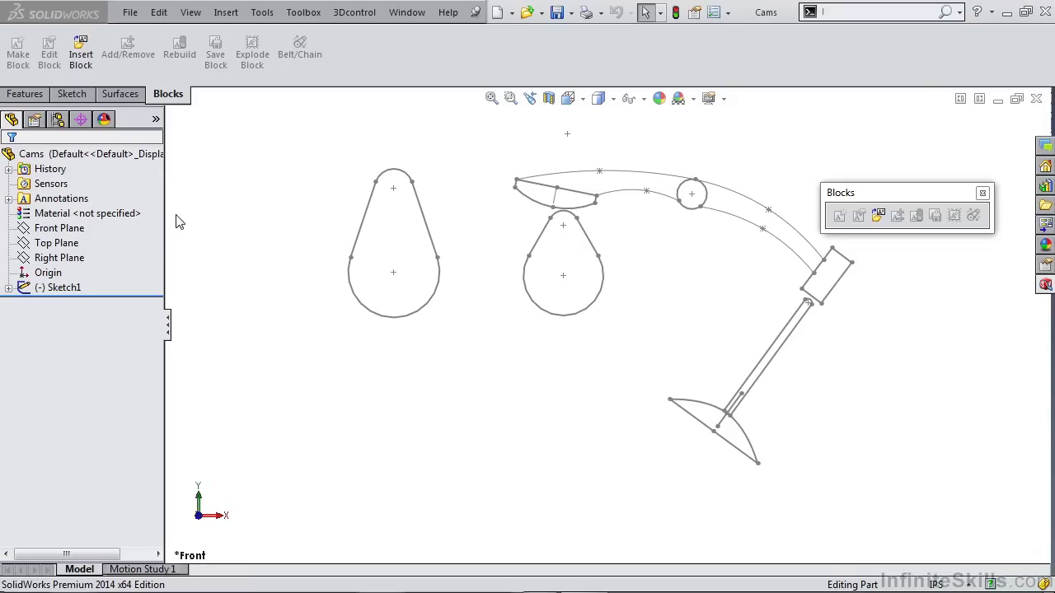
# - Select Sketch1, which holds the cam lobes, rocker arm, roller and valve, in the design tree
pyautogui.click(40, 288)
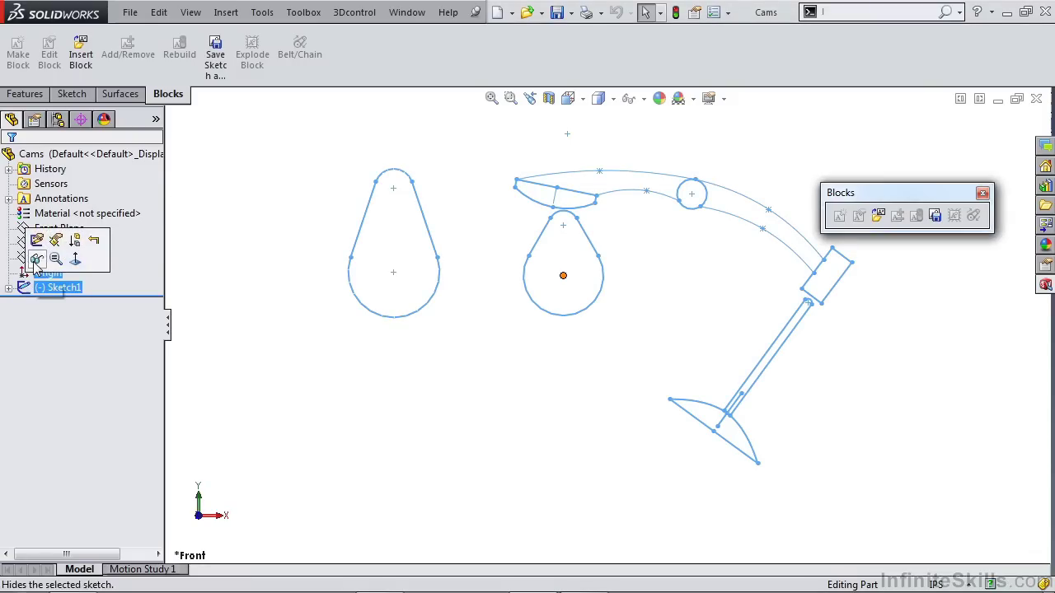
# - Open Sketch1 for editing and expand it to list Block1-1 through Block4-1
pyautogui.click(38, 241)
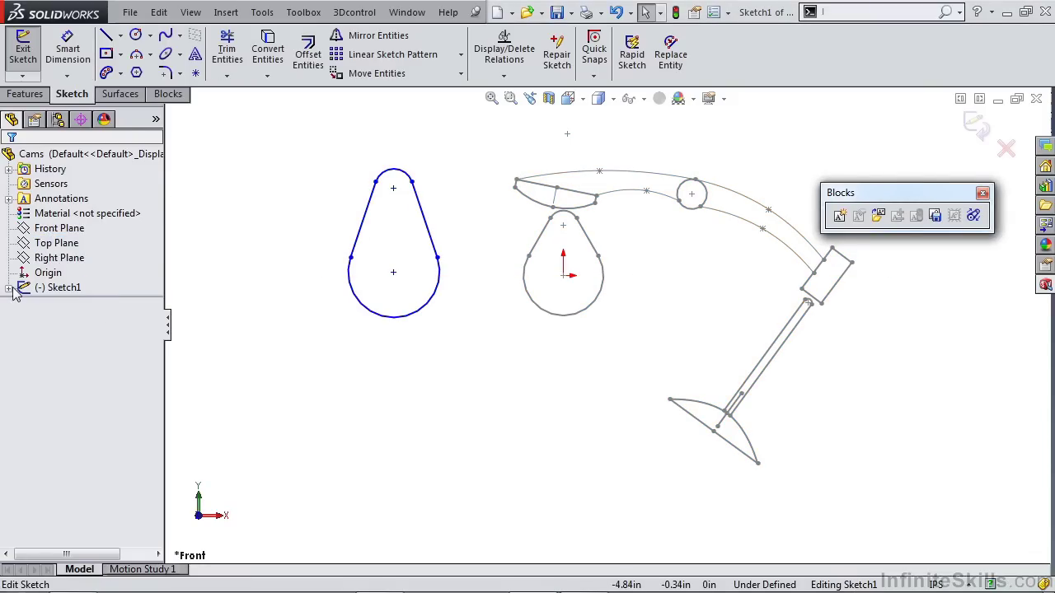
pyautogui.click(8, 288)
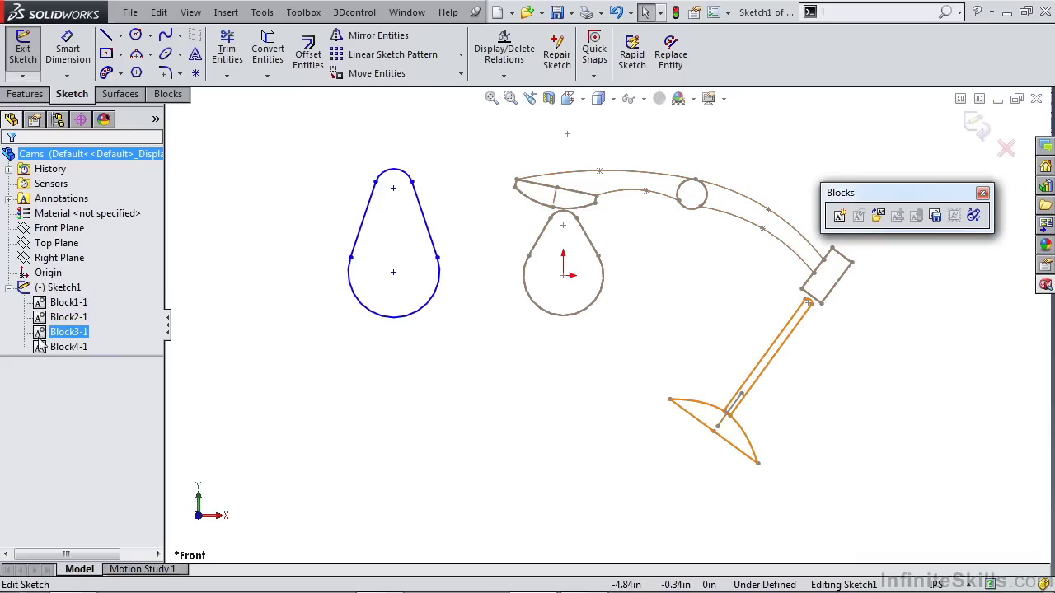
pyautogui.scroll(-4, 742, 424)
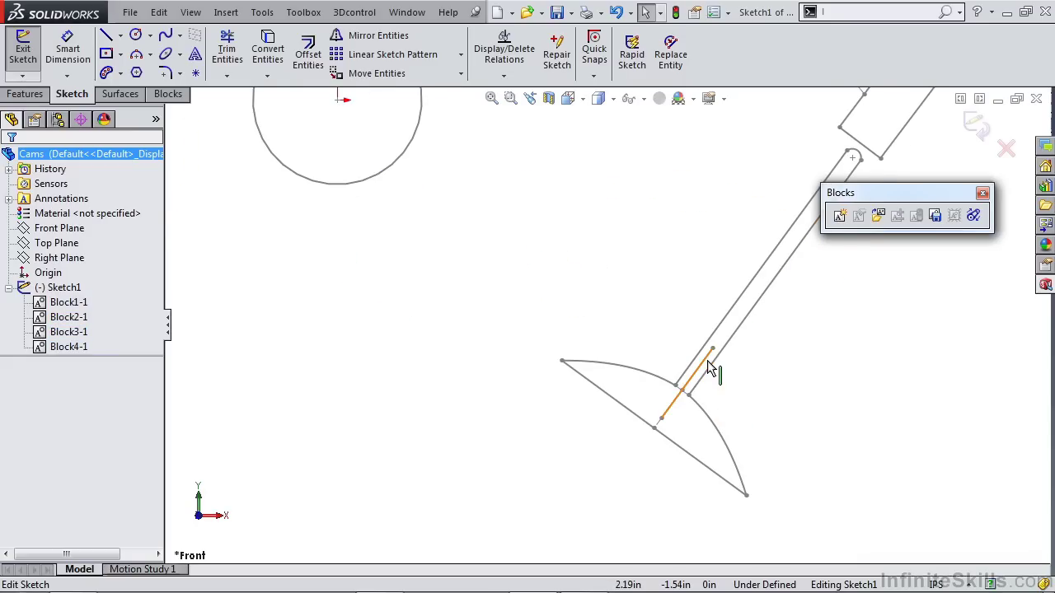
pyautogui.scroll(2, 717, 383)
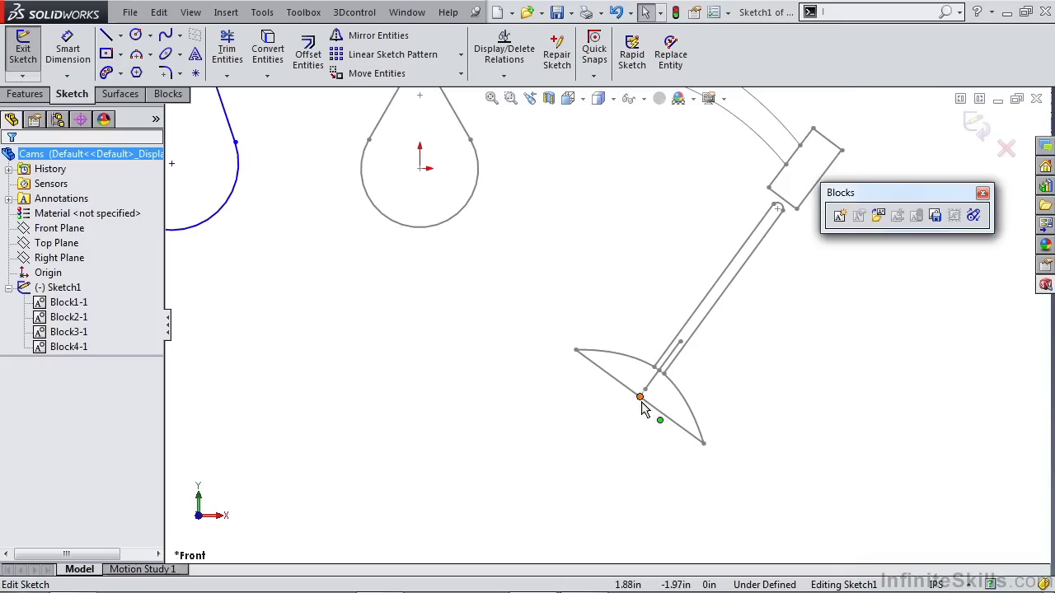
# - Drag the valve block down-left and back up-right to test how it moves
pyautogui.moveTo(657, 415); pyautogui.dragTo(633, 414)
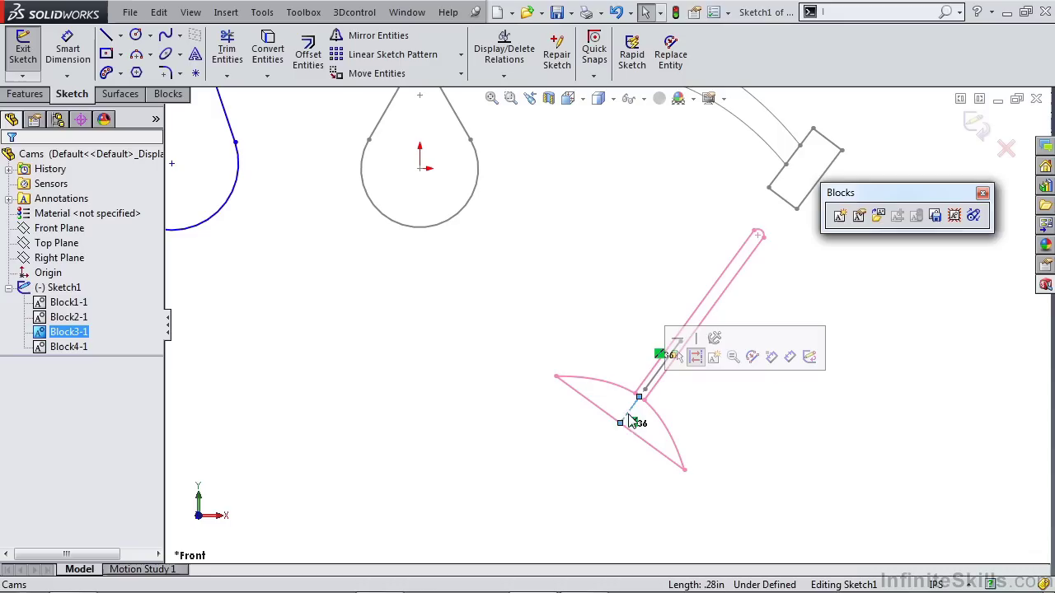
pyautogui.click(657, 384)
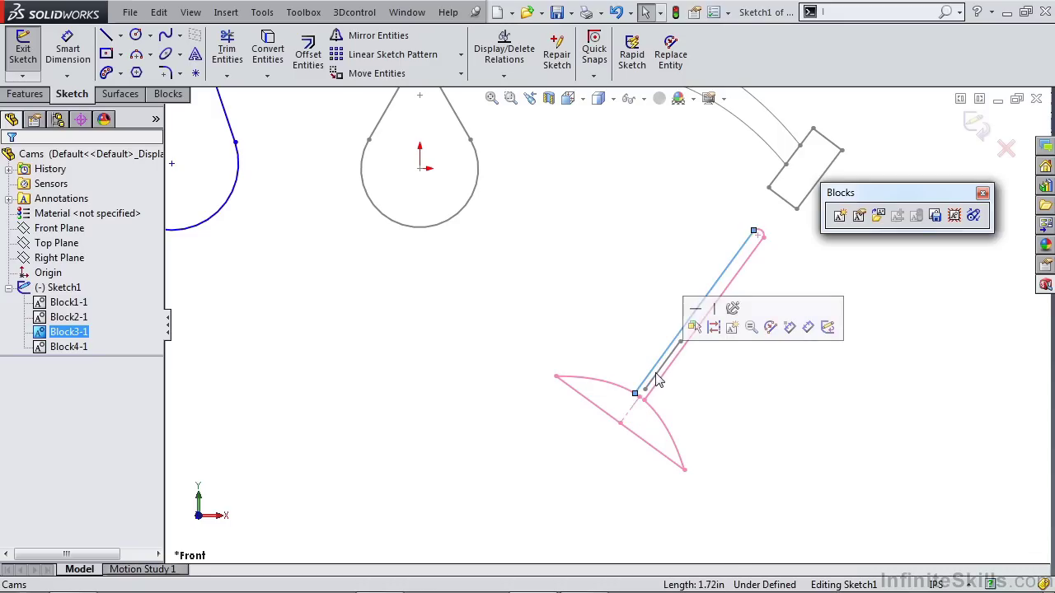
pyautogui.click(38, 333)
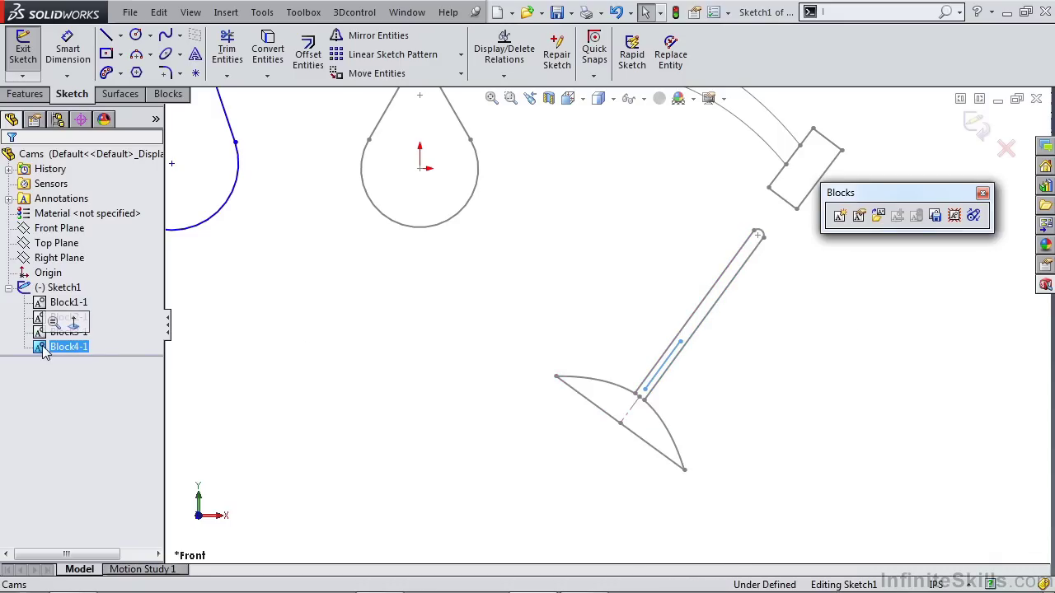
pyautogui.moveTo(622, 428); pyautogui.dragTo(643, 407)
# - Move the Blocks toolbar aside and turn on View Sketch Relations
pyautogui.press('z')
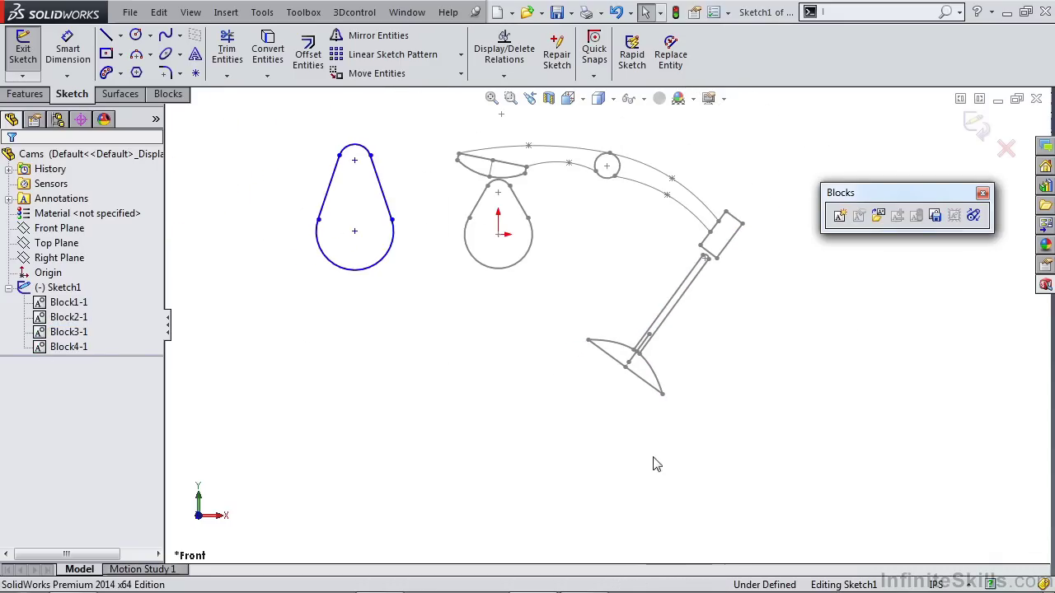
pyautogui.scroll(-2, 499, 196)
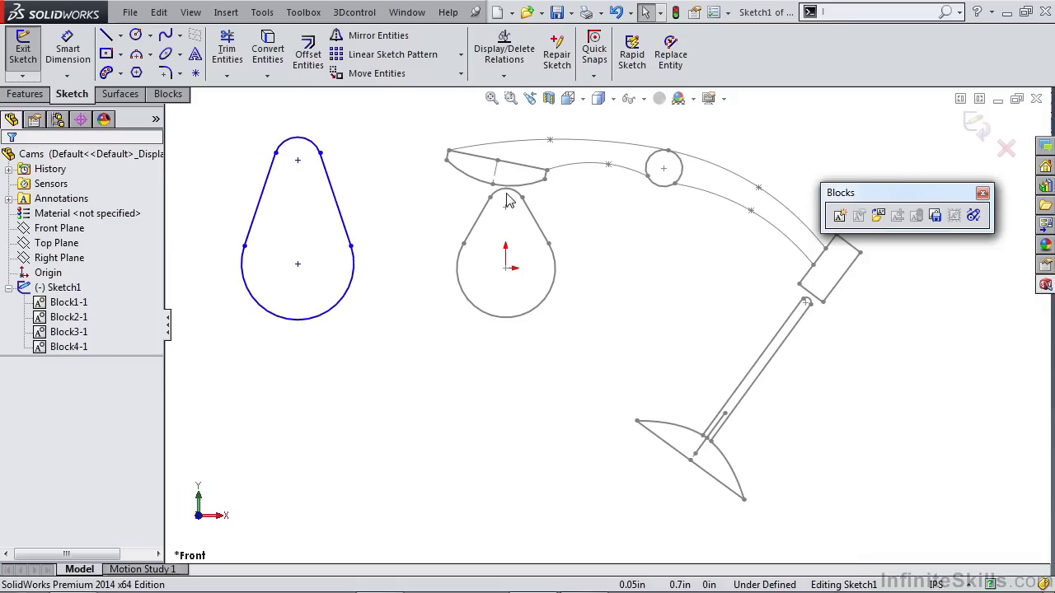
pyautogui.moveTo(911, 195); pyautogui.dragTo(949, 446)
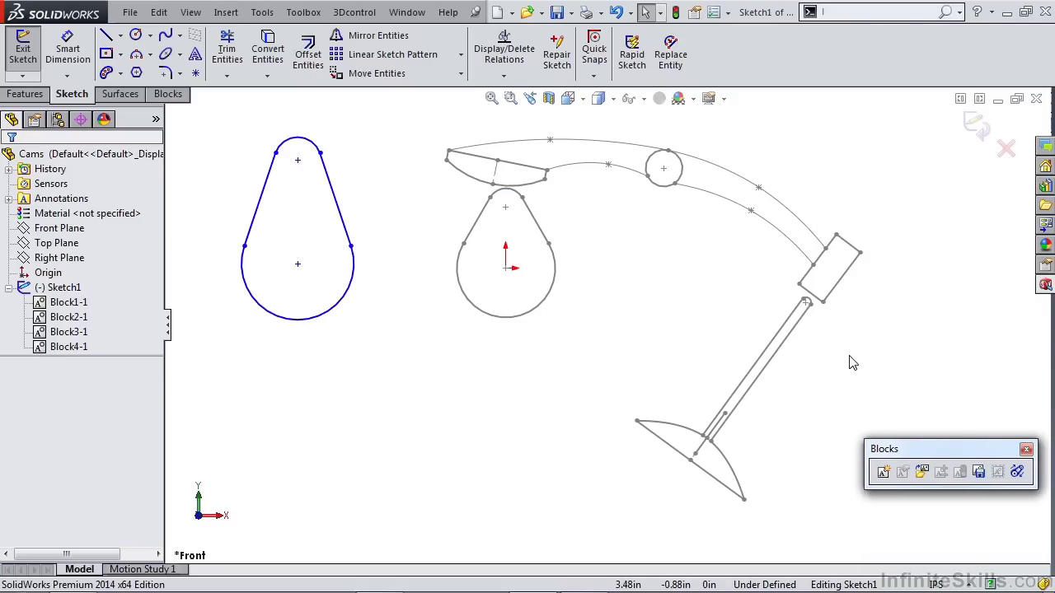
pyautogui.click(643, 98)
pyautogui.click(632, 242)
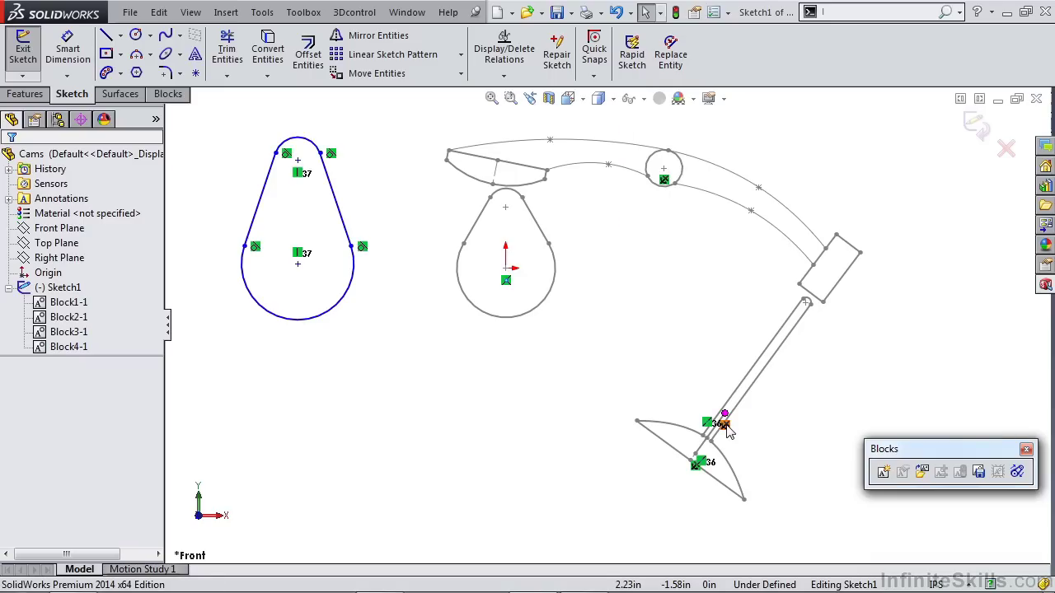
# - Swing the follower arm Block2-1 upward and rotate the middle cam Block1-1
pyautogui.click(698, 465)
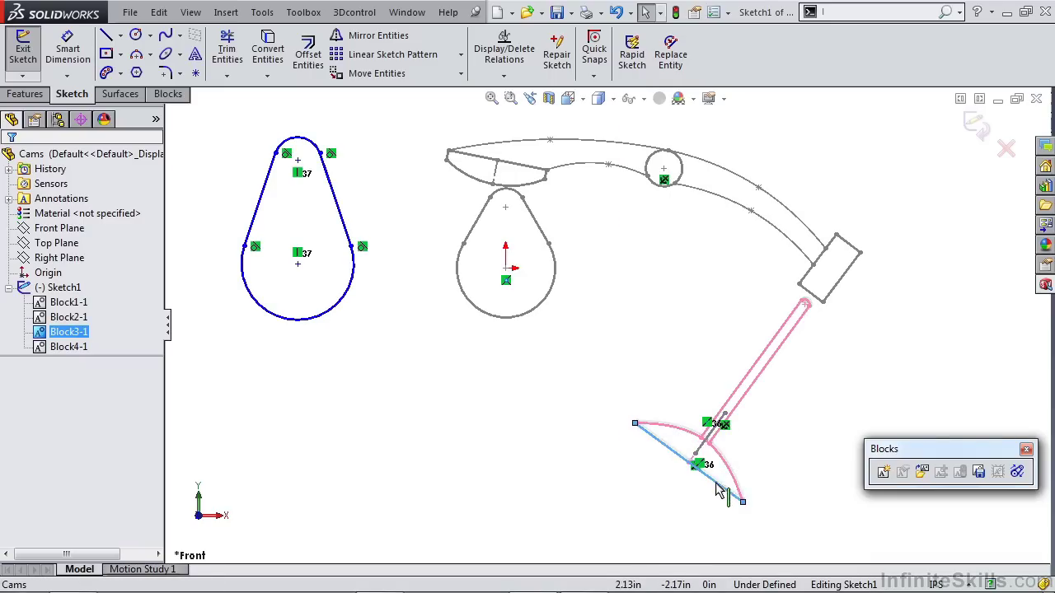
pyautogui.click(693, 275)
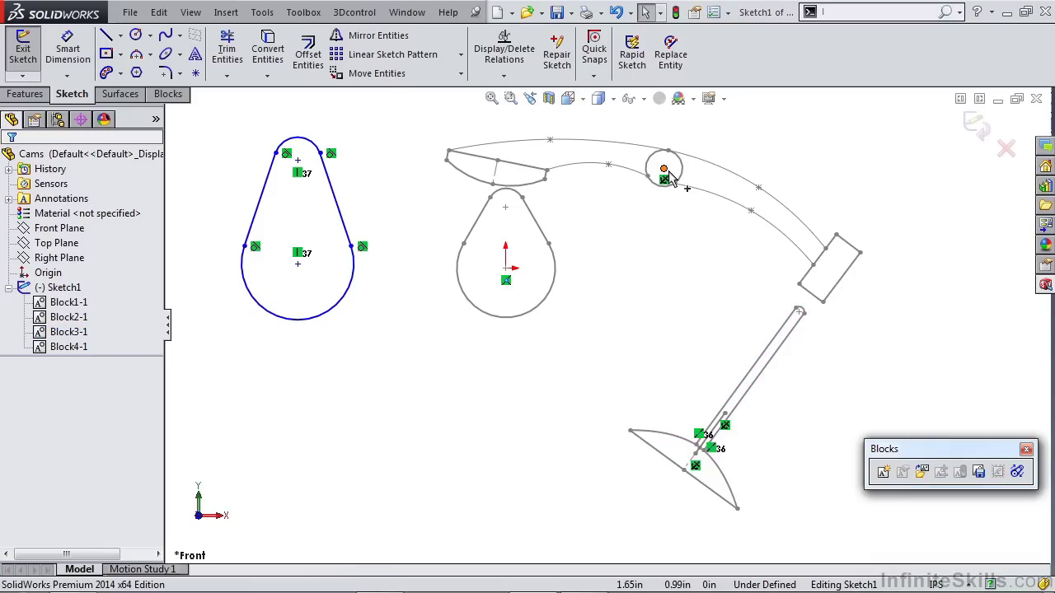
pyautogui.click(538, 188)
pyautogui.moveTo(546, 207); pyautogui.dragTo(546, 169)
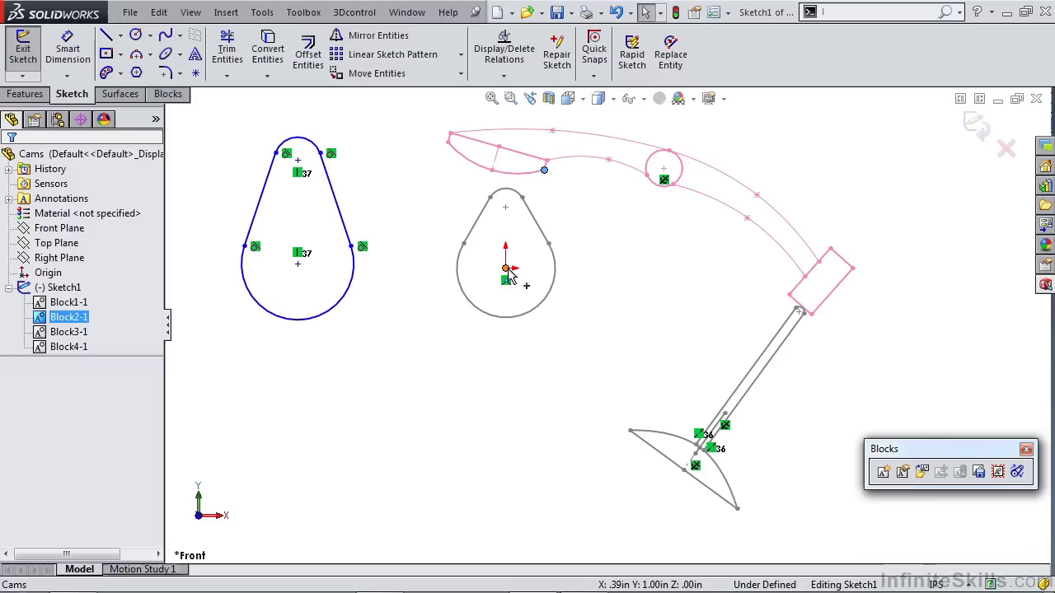
pyautogui.moveTo(511, 221)
pyautogui.mouseDown()
pyautogui.moveTo(549, 226)
pyautogui.moveTo(469, 217)
pyautogui.moveTo(535, 240)
pyautogui.moveTo(514, 206)
pyautogui.mouseUp()
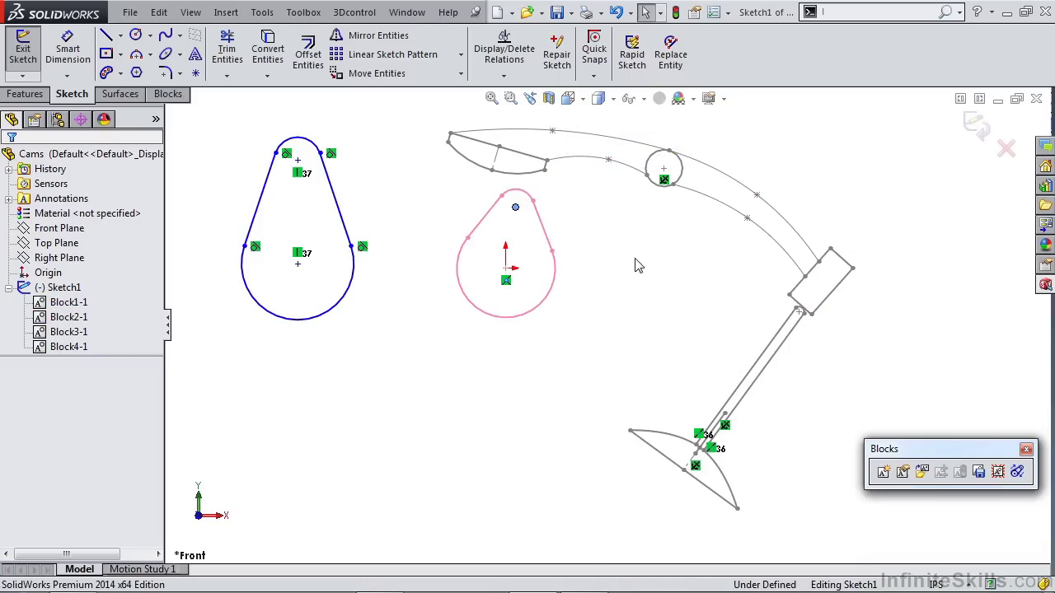
# - Turn off View Sketch Relations to hide the relation icons
pyautogui.click(635, 264)
pyautogui.click(643, 98)
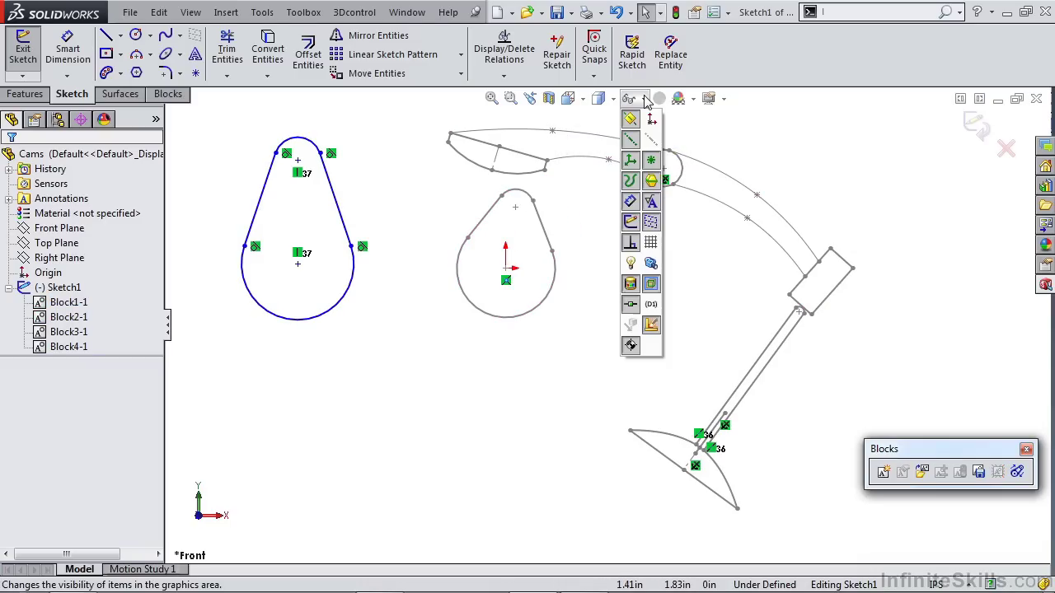
pyautogui.click(632, 245)
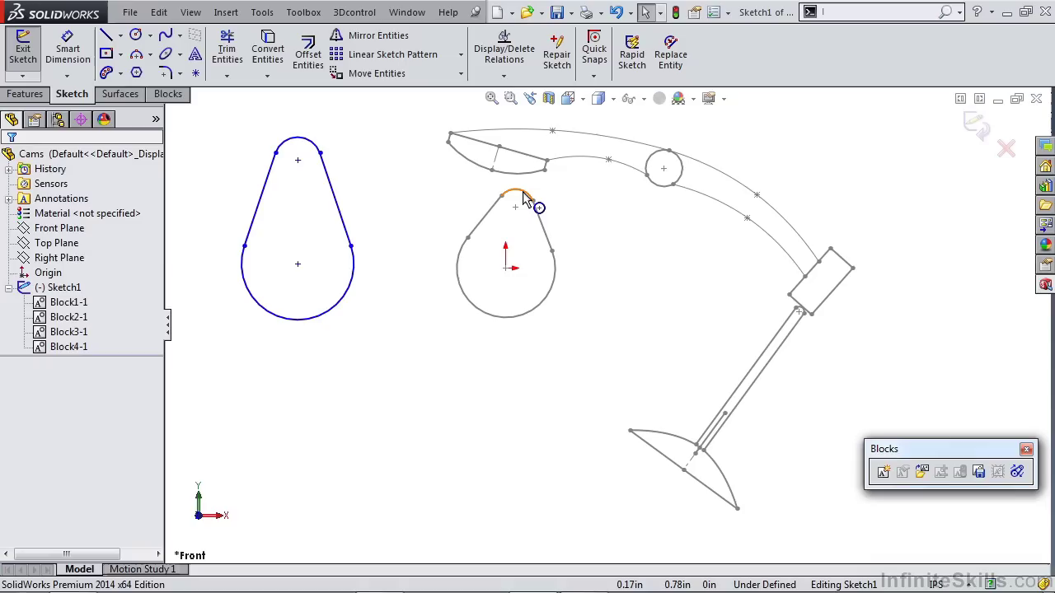
# - Make the follower arm tangent to the middle cam, then rotate the cam to test
pyautogui.scroll(-4, 523, 199)
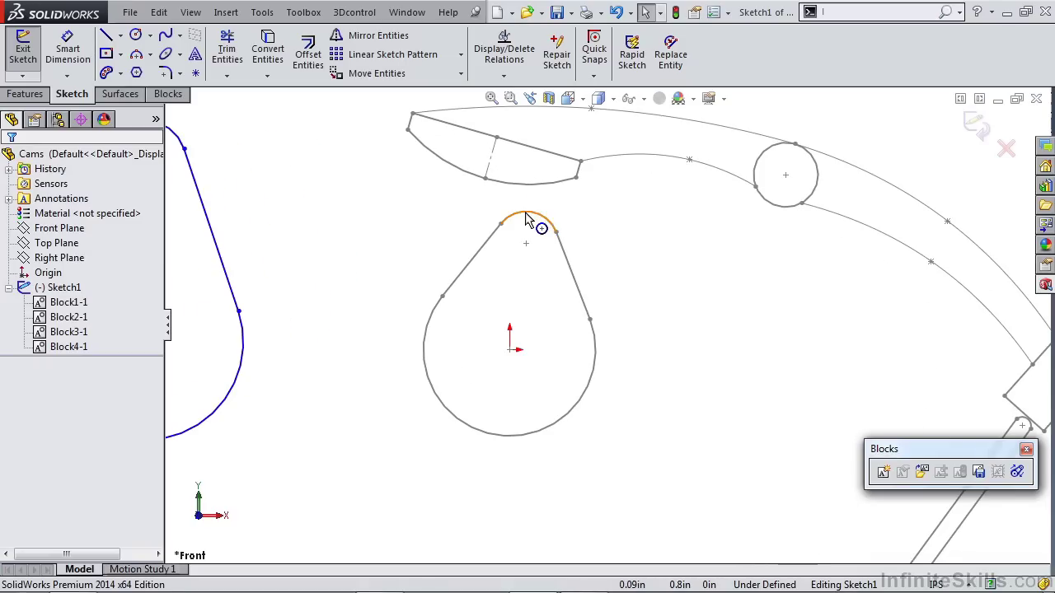
pyautogui.click(527, 221)
pyautogui.keyDown('ctrl'); pyautogui.click(531, 183); pyautogui.keyUp('ctrl')
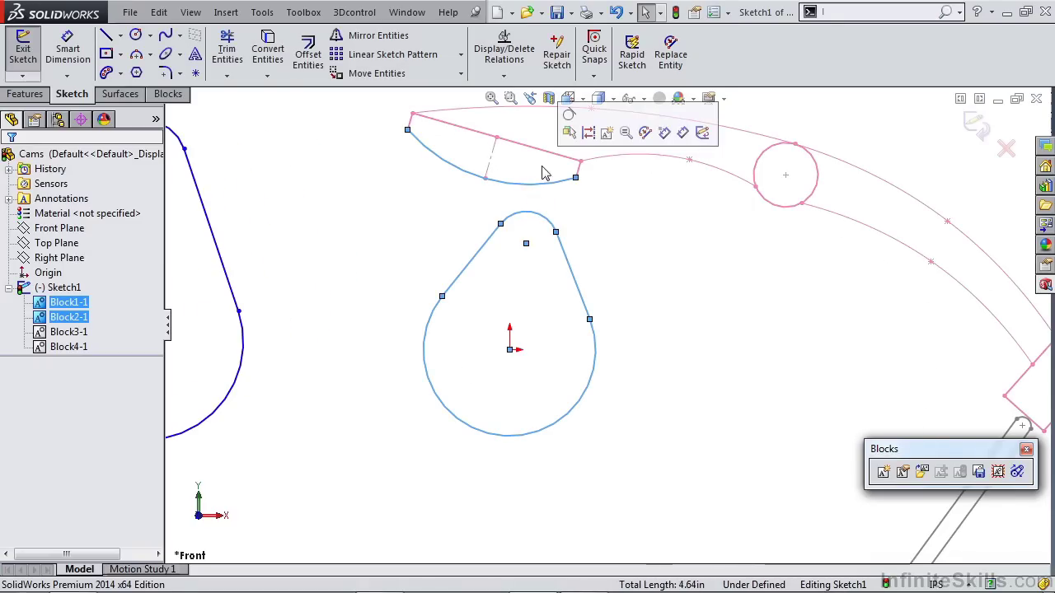
pyautogui.click(568, 115)
pyautogui.click(589, 243)
pyautogui.click(528, 247)
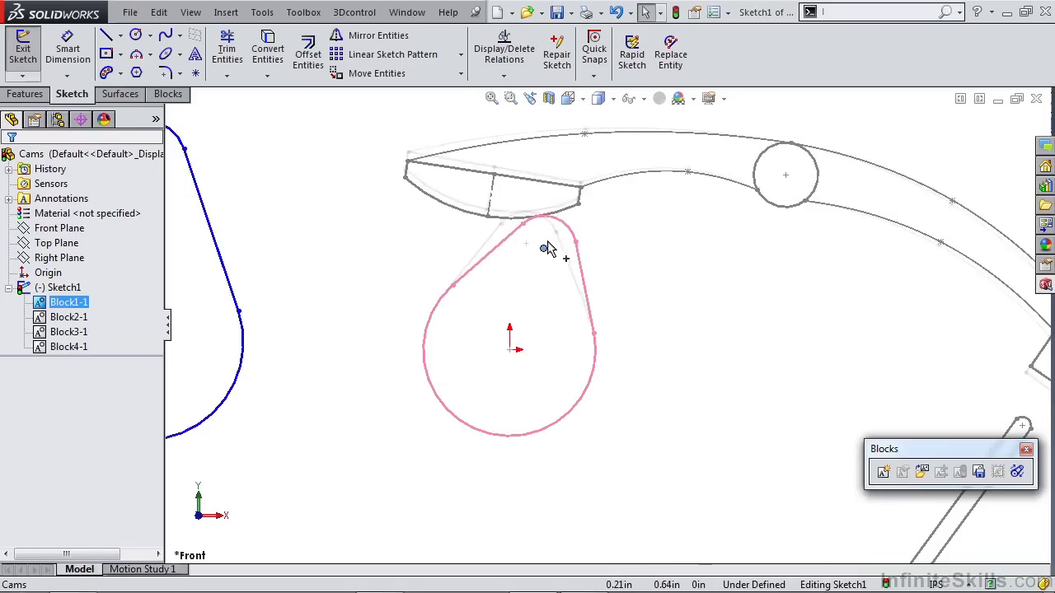
pyautogui.moveTo(548, 249); pyautogui.dragTo(573, 258)
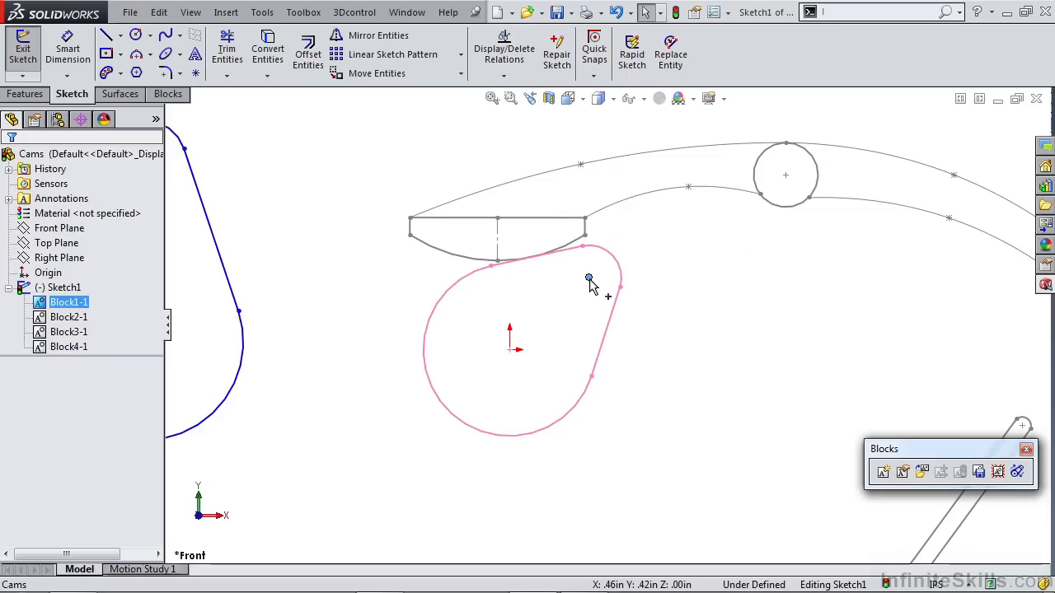
pyautogui.moveTo(600, 294); pyautogui.dragTo(500, 255)
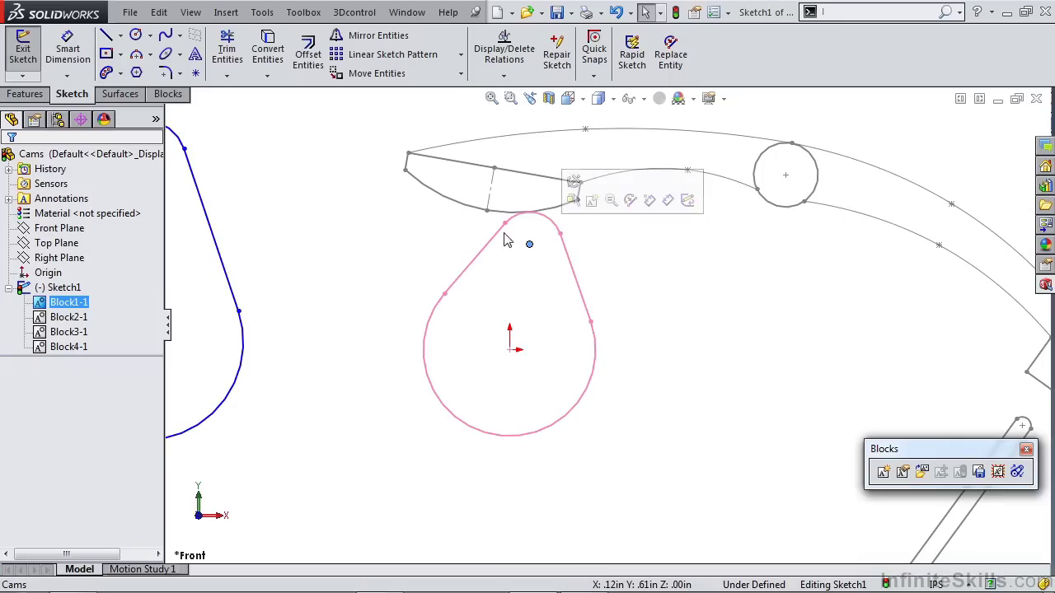
# - Turn the left cam's geometry into a new block, Block5-1
pyautogui.click(467, 263)
pyautogui.scroll(3, 549, 290)
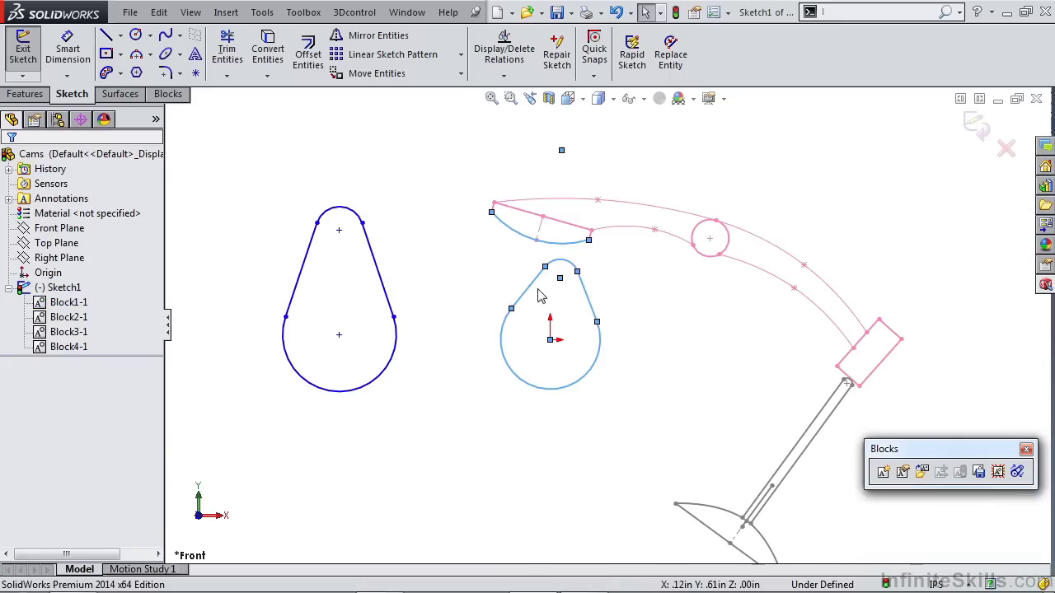
pyautogui.click(422, 351)
pyautogui.moveTo(427, 425); pyautogui.dragTo(256, 185)
pyautogui.click(337, 130)
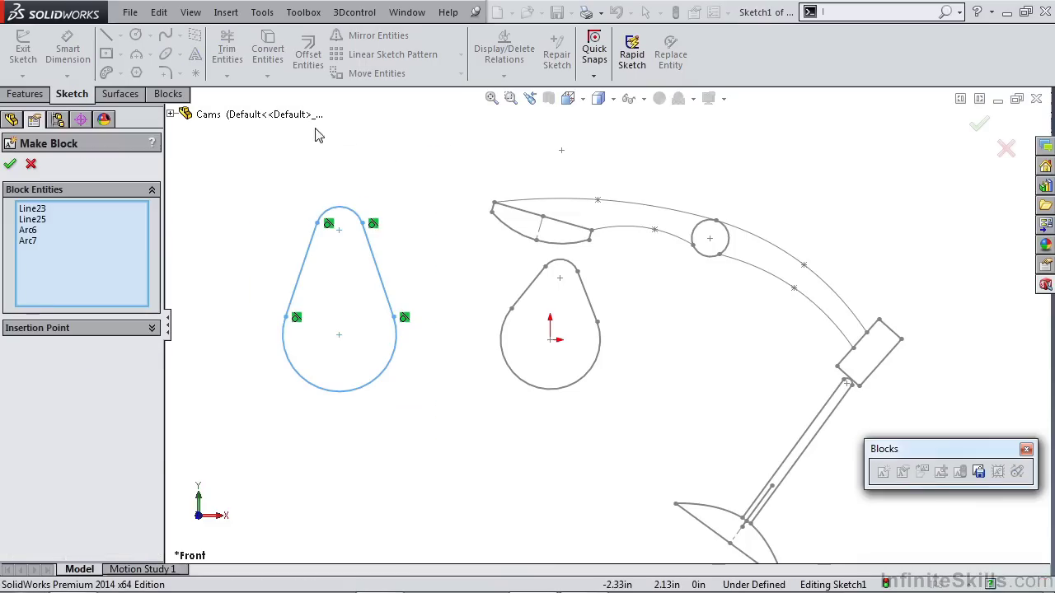
pyautogui.click(9, 164)
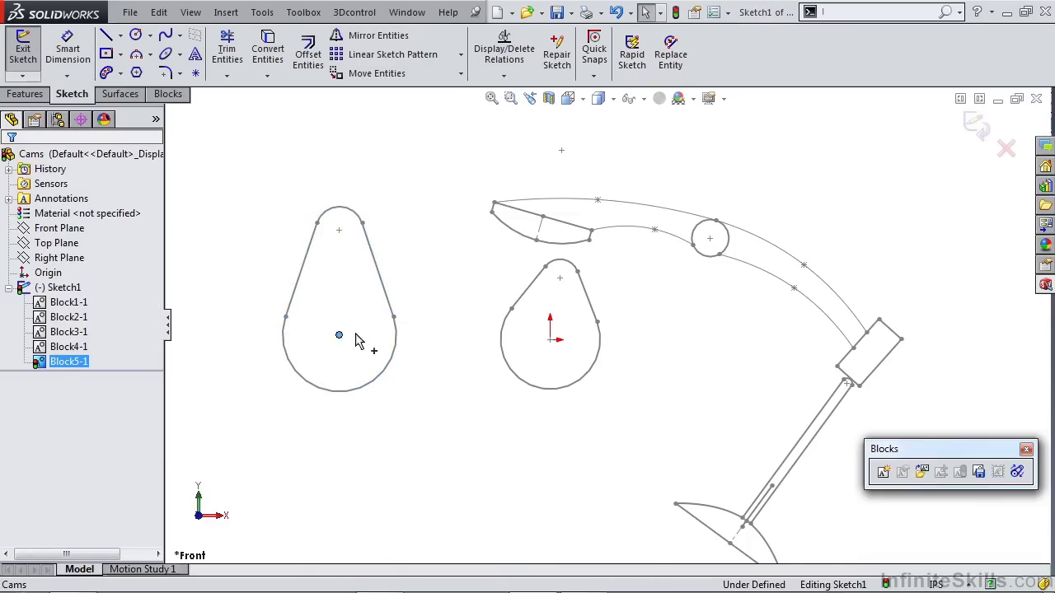
# - Move Block5-1 over and drop it around the middle cam
pyautogui.moveTo(342, 338); pyautogui.dragTo(568, 359)
pyautogui.click(607, 396)
pyautogui.scroll(3, 608, 396)
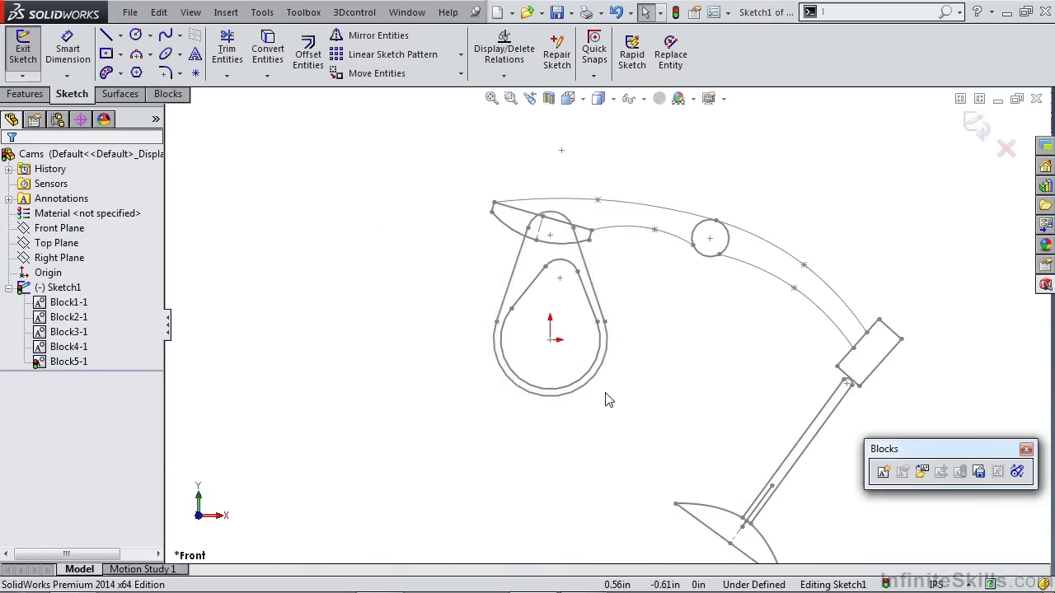
pyautogui.scroll(-3, 577, 247)
# - Make the arm's lower arc tangent to Block5-1's top arc, then rotate Block5-1
pyautogui.moveTo(612, 295); pyautogui.dragTo(615, 255)
pyautogui.click(587, 269)
pyautogui.scroll(-2, 587, 270)
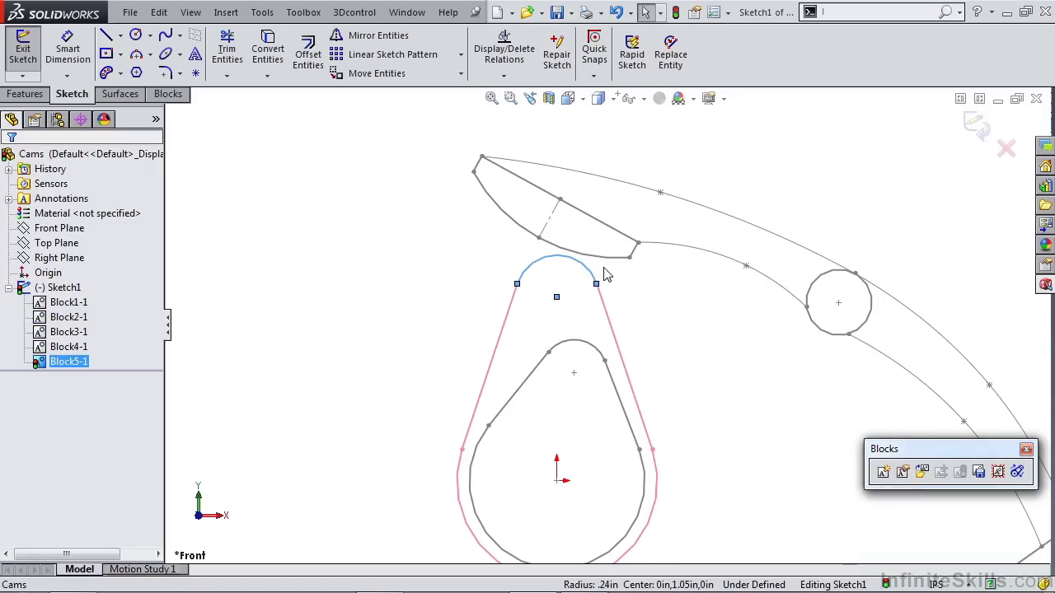
pyautogui.keyDown('ctrl'); pyautogui.click(608, 257); pyautogui.keyUp('ctrl')
pyautogui.click(651, 190)
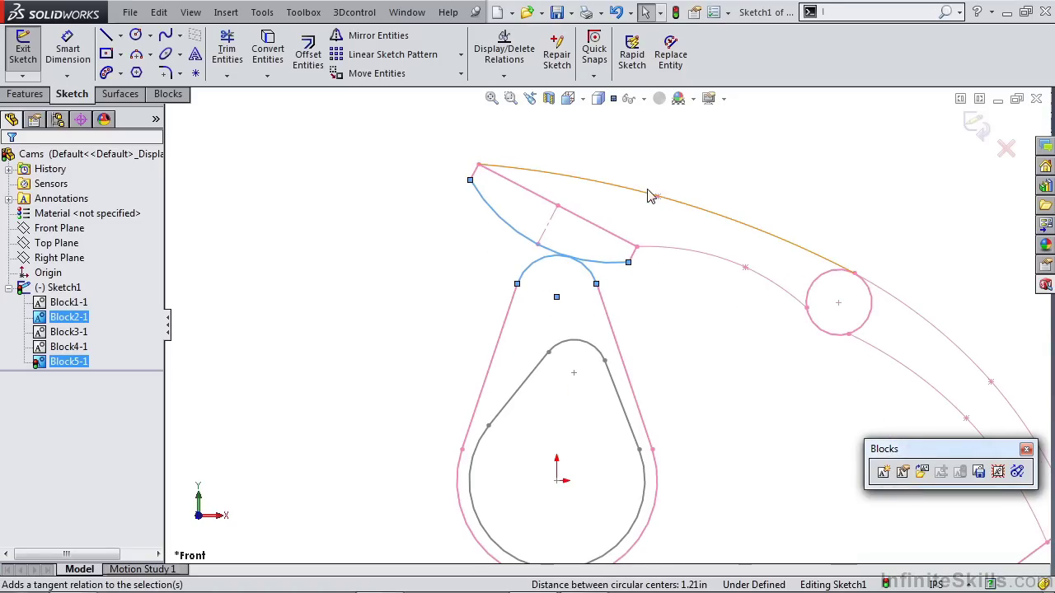
pyautogui.click(658, 323)
pyautogui.moveTo(557, 296); pyautogui.dragTo(588, 289)
pyautogui.click(588, 288)
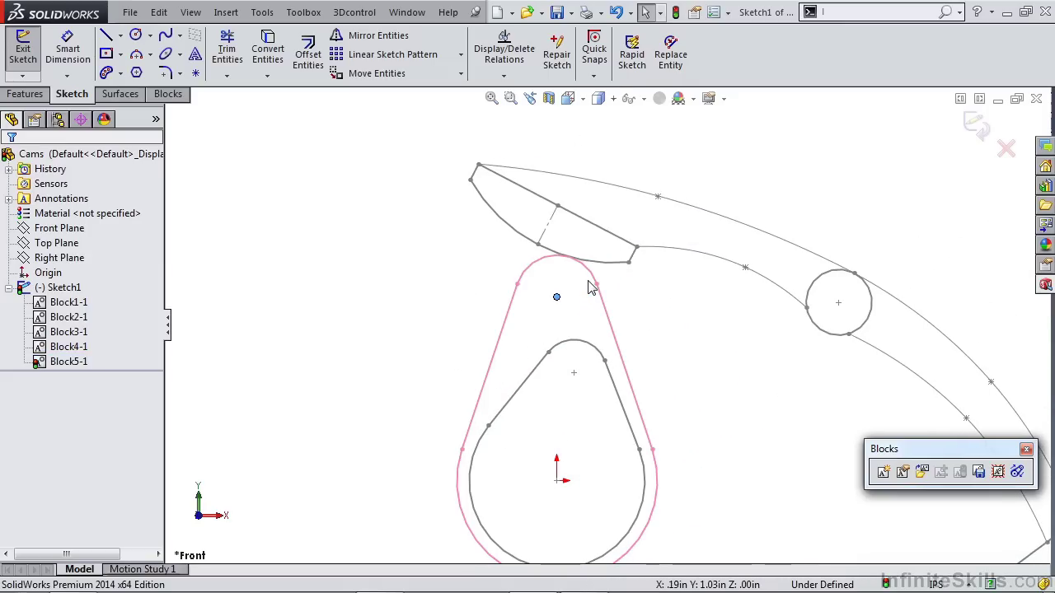
# - Box-select the left teardrop's four arcs and lines and make them into Block6-1
pyautogui.scroll(-4, 588, 296)
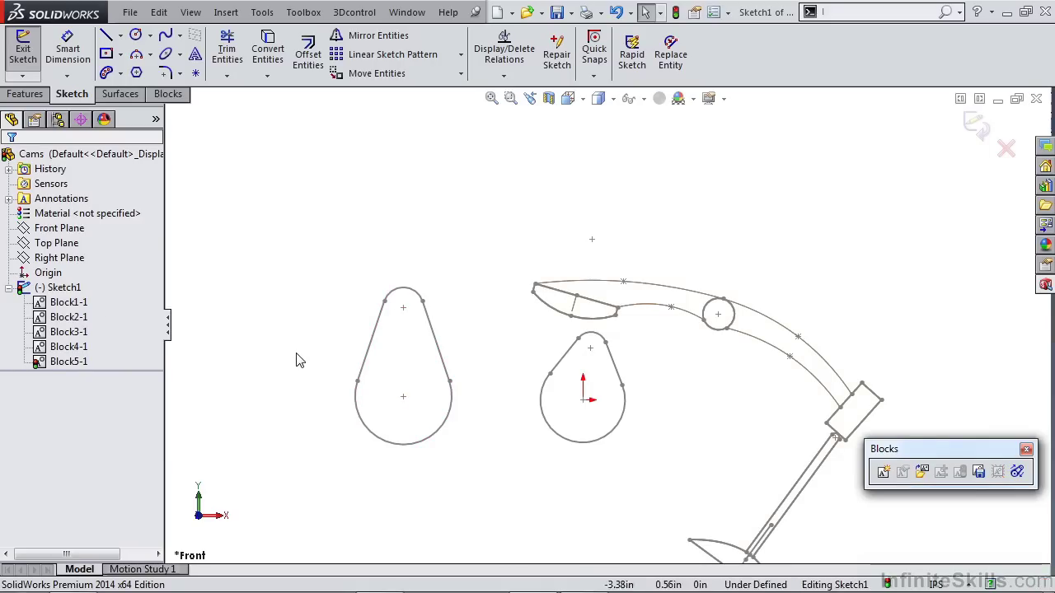
pyautogui.click(359, 336)
pyautogui.doubleClick(440, 327)
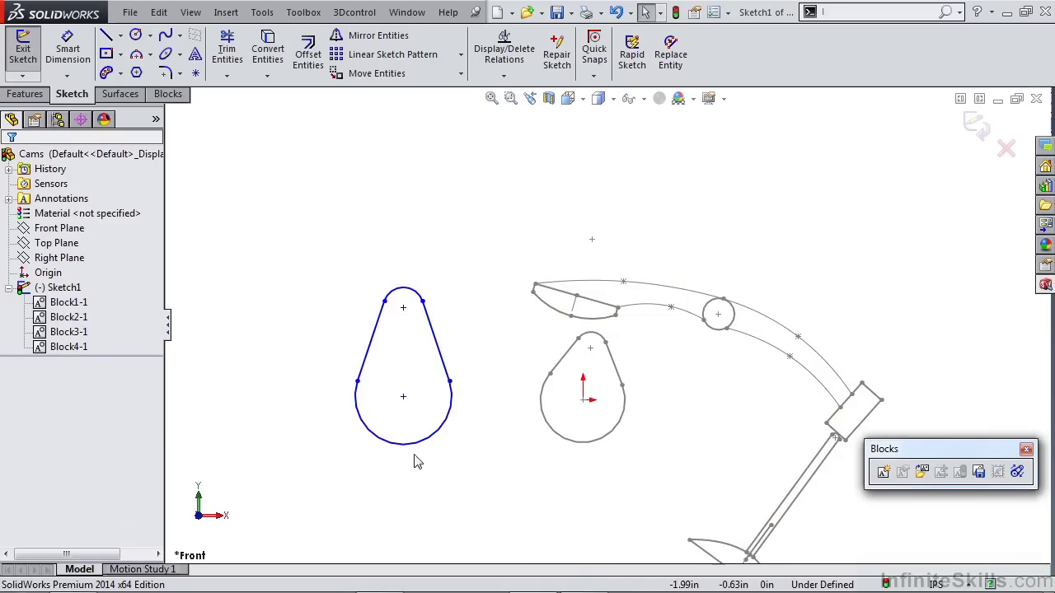
pyautogui.moveTo(481, 490)
pyautogui.mouseDown()
pyautogui.moveTo(426, 358)
pyautogui.moveTo(324, 261)
pyautogui.mouseUp()
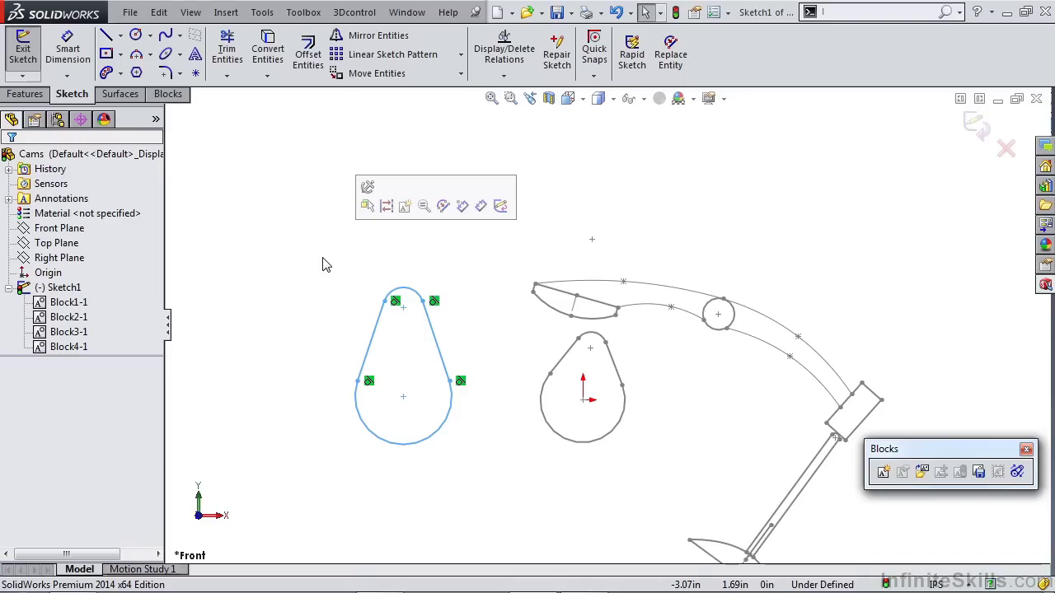
pyautogui.click(405, 205)
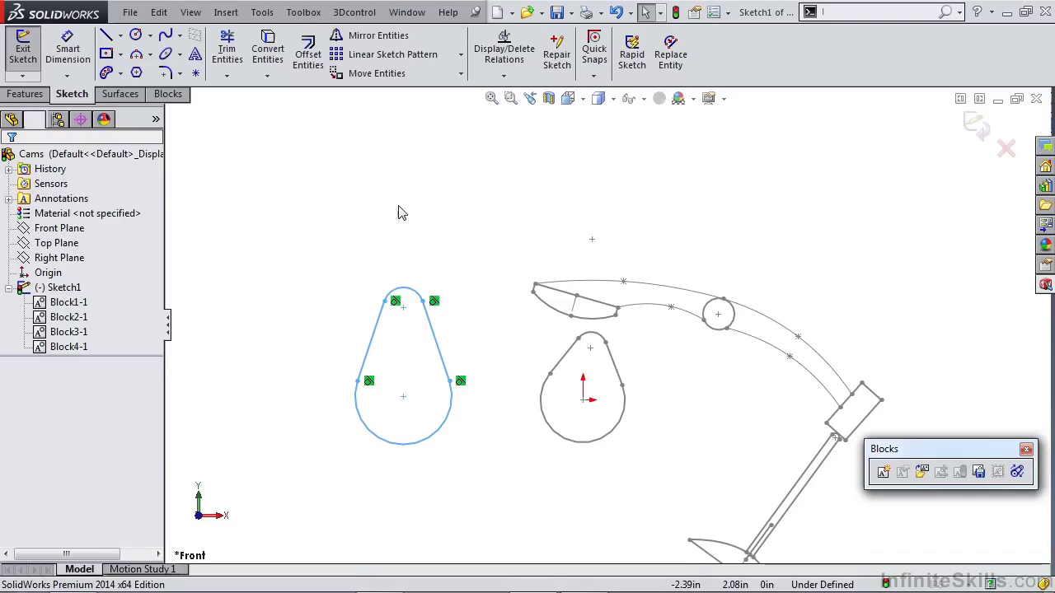
pyautogui.click(10, 163)
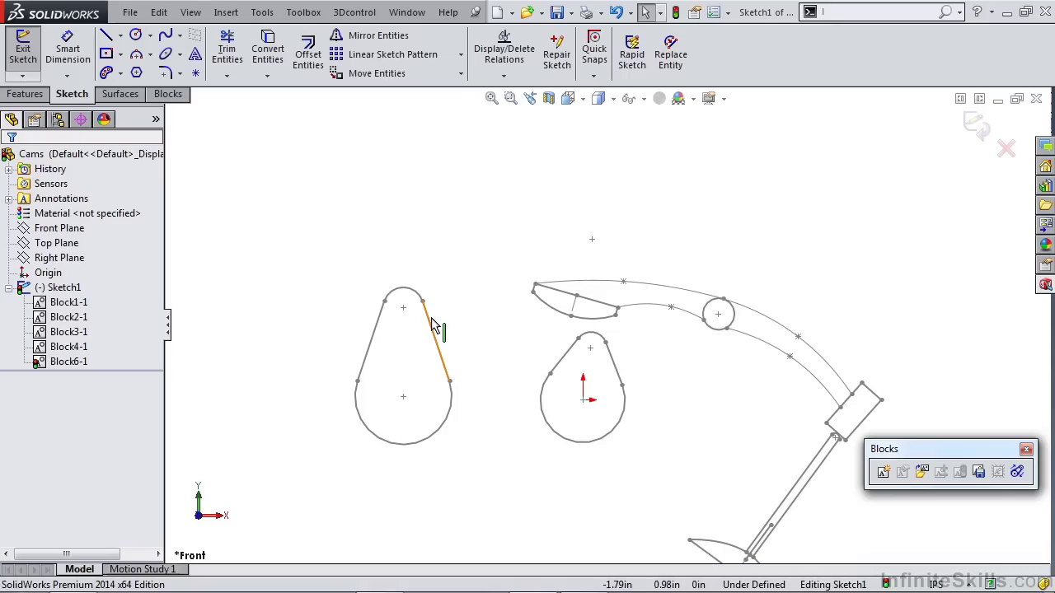
# - Chain Block6-1's two arcs and two lines into one closed path, then exit block editing
pyautogui.doubleClick(432, 320)
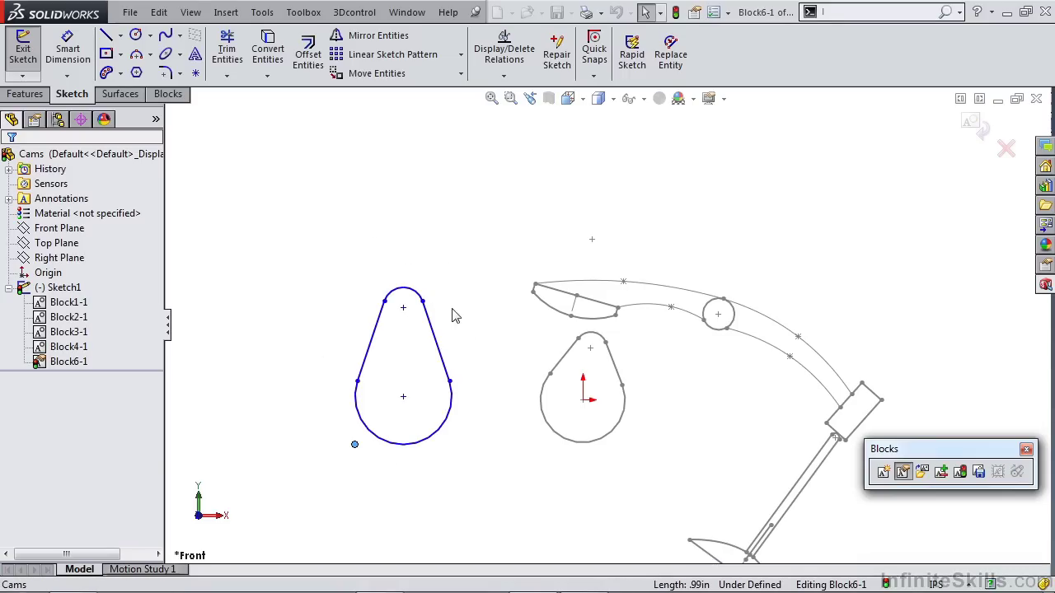
pyautogui.click(263, 13)
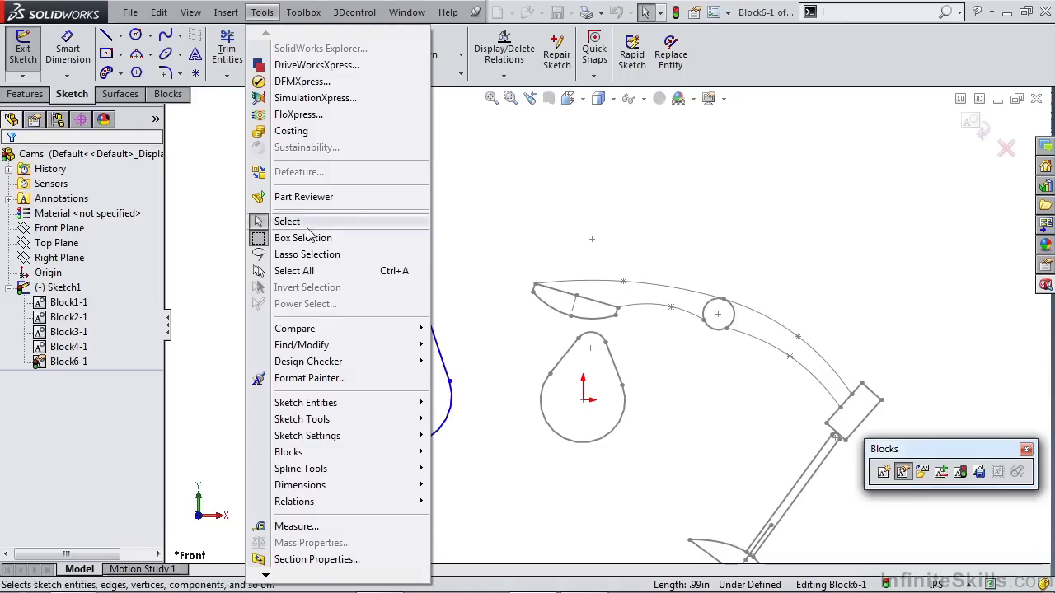
pyautogui.moveTo(319, 420)
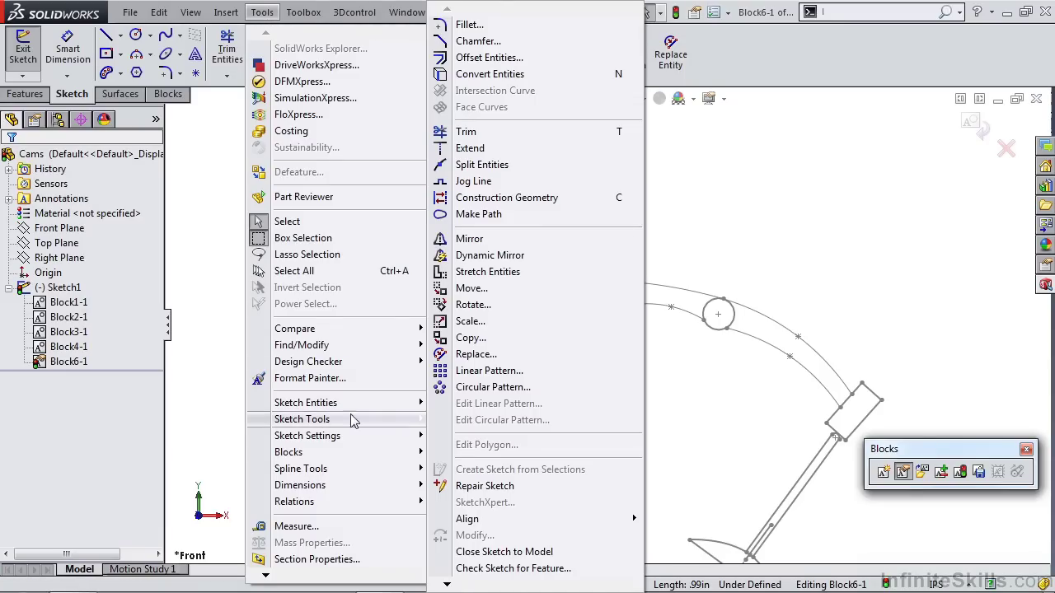
pyautogui.click(476, 215)
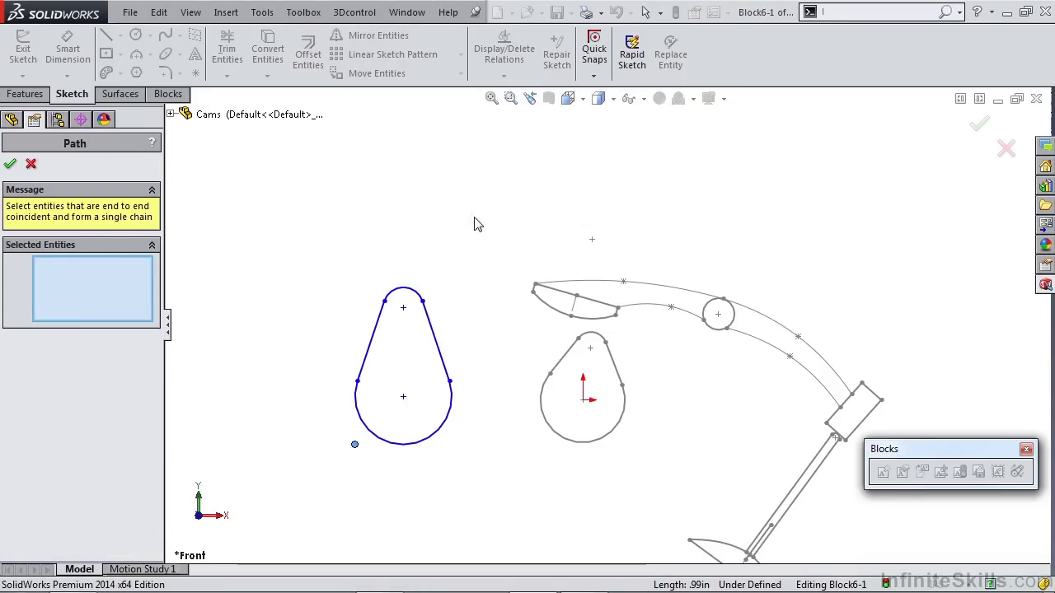
pyautogui.click(405, 297)
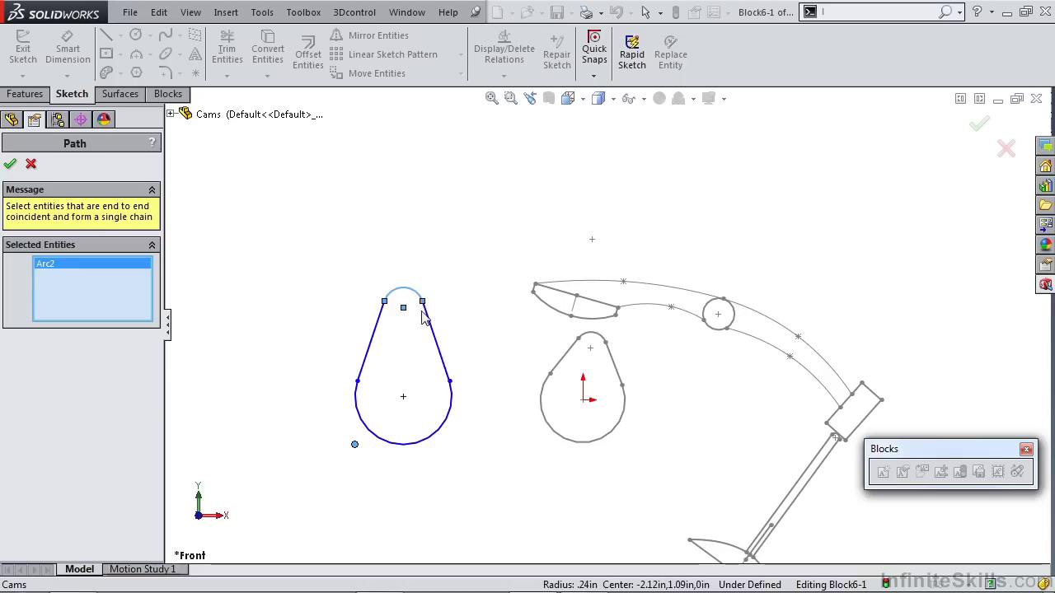
pyautogui.click(429, 323)
pyautogui.click(452, 402)
pyautogui.click(367, 371)
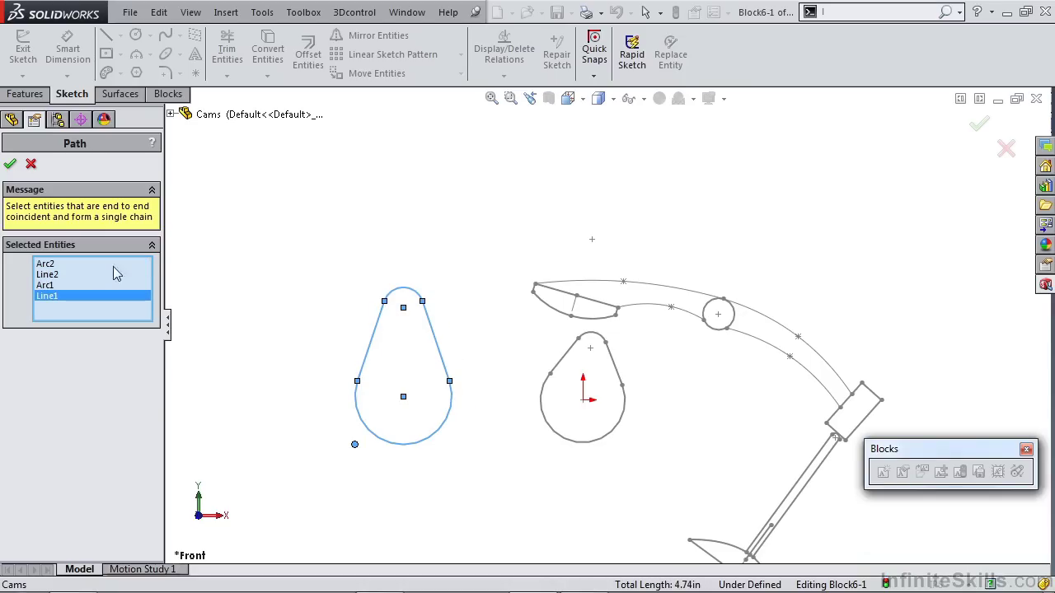
pyautogui.click(10, 164)
pyautogui.click(657, 195)
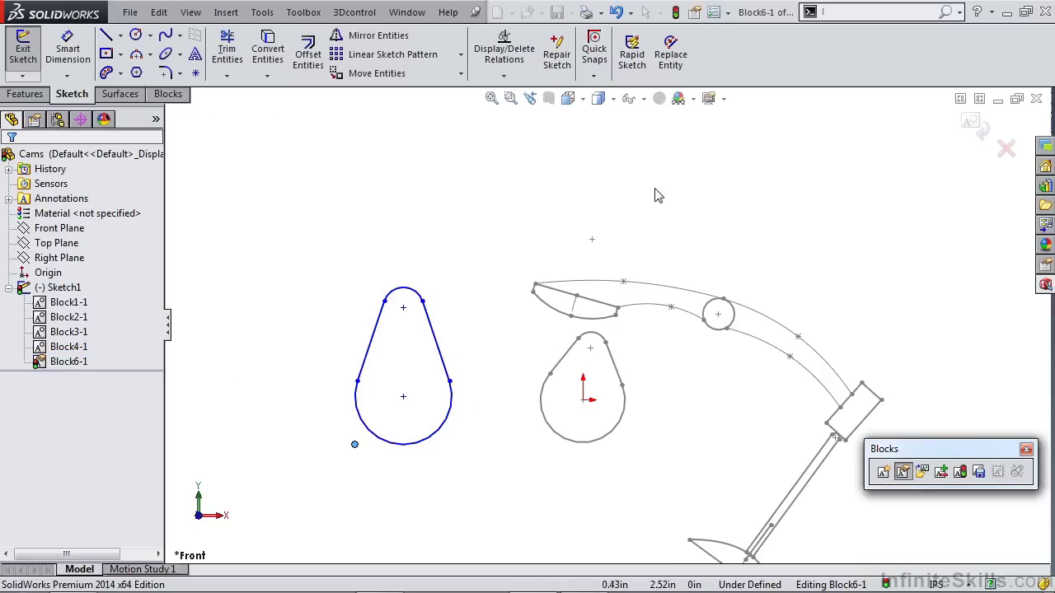
pyautogui.click(971, 125)
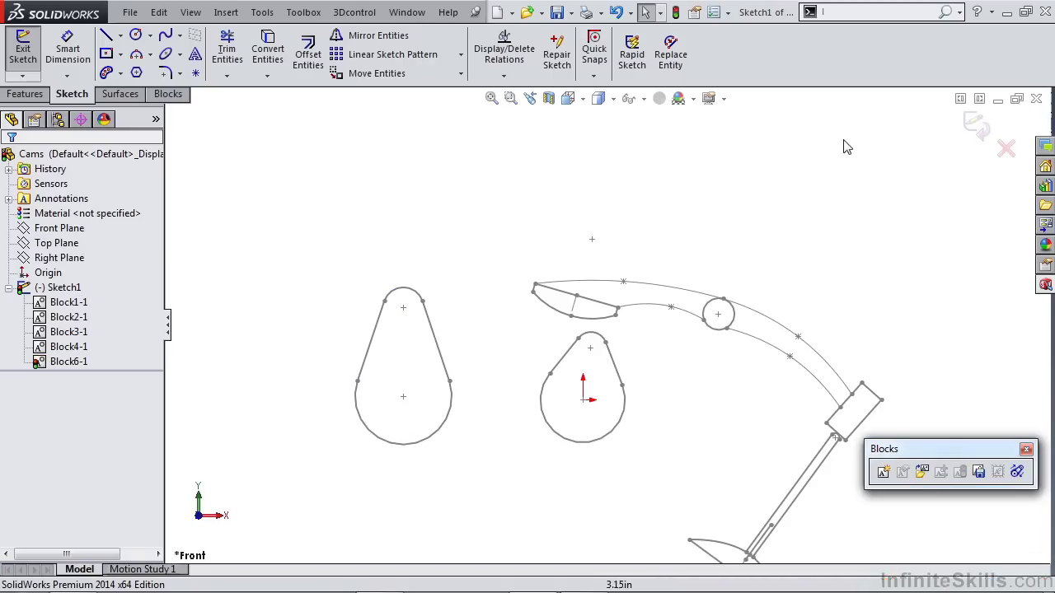
# - Make the Block6-1 teardrop coincident with the cam Block1-1
pyautogui.moveTo(403, 308); pyautogui.dragTo(439, 302)
pyautogui.keyDown('ctrl'); pyautogui.click(581, 415); pyautogui.keyUp('ctrl')
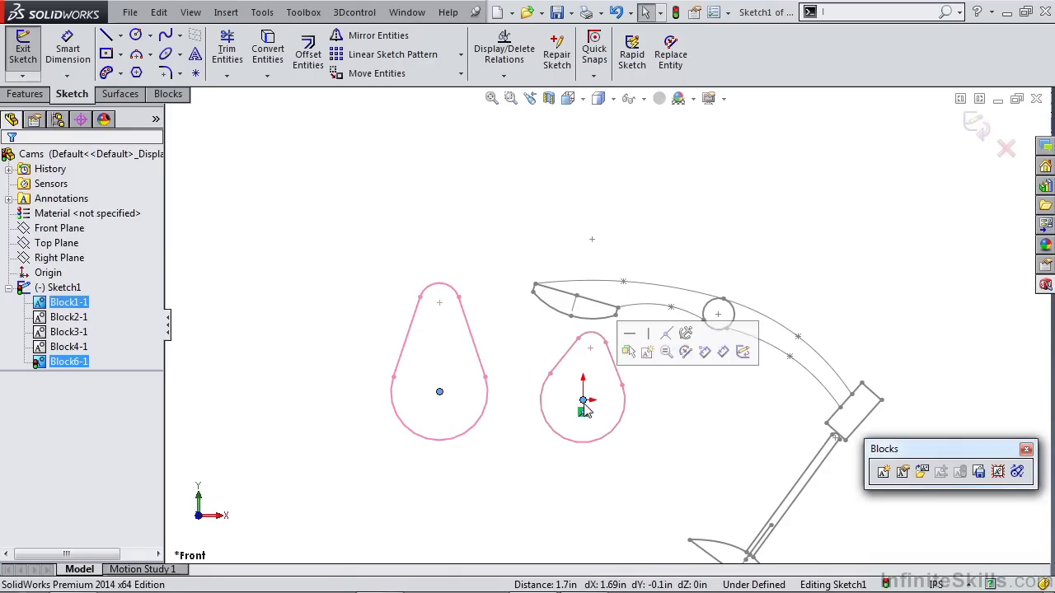
pyautogui.click(670, 345)
pyautogui.click(672, 375)
pyautogui.scroll(-4, 624, 342)
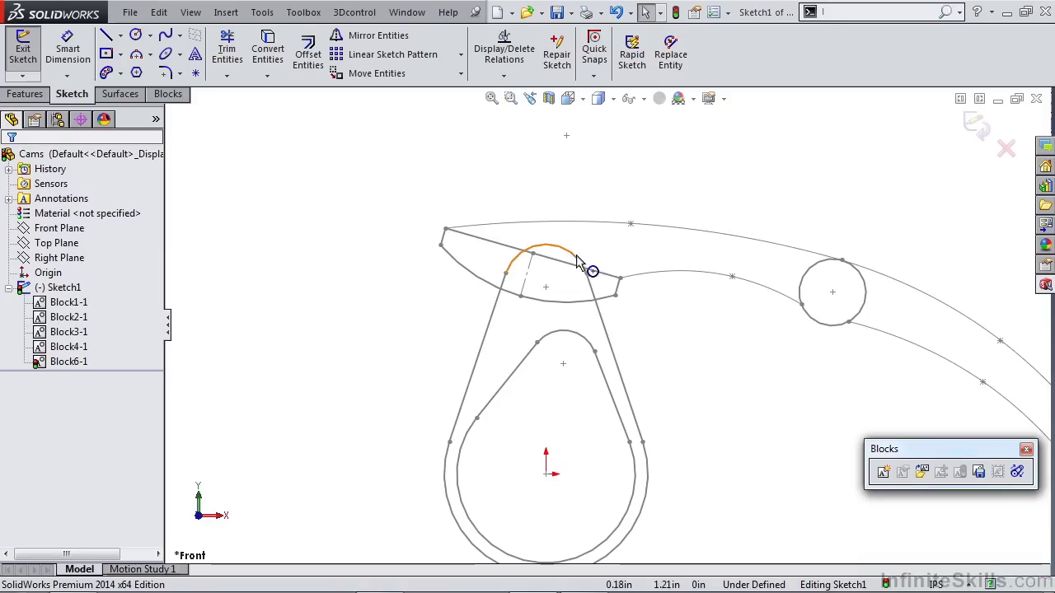
# - Make the rocker arm tangent to the teardrop and swing the arm to test
pyautogui.moveTo(615, 295); pyautogui.dragTo(614, 251)
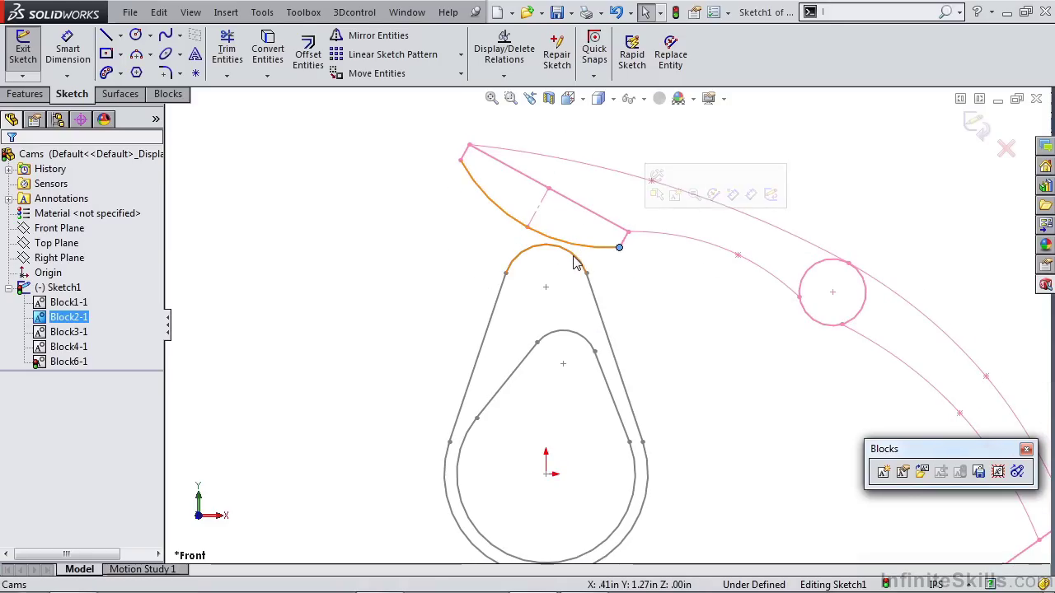
pyautogui.click(580, 253)
pyautogui.keyDown('ctrl'); pyautogui.click(593, 247); pyautogui.keyUp('ctrl')
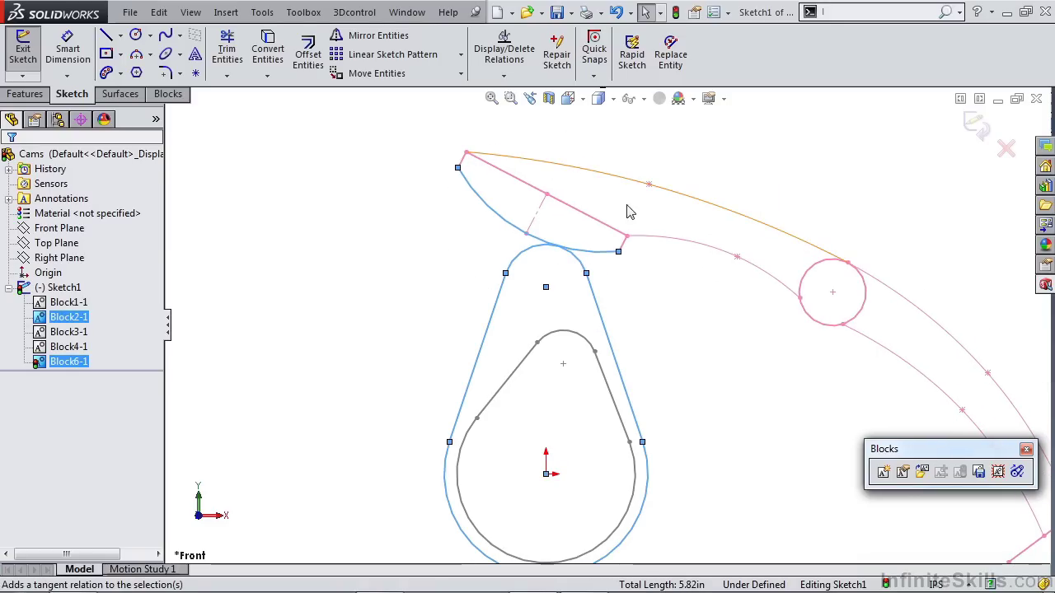
pyautogui.click(626, 208)
pyautogui.moveTo(634, 262); pyautogui.dragTo(589, 264)
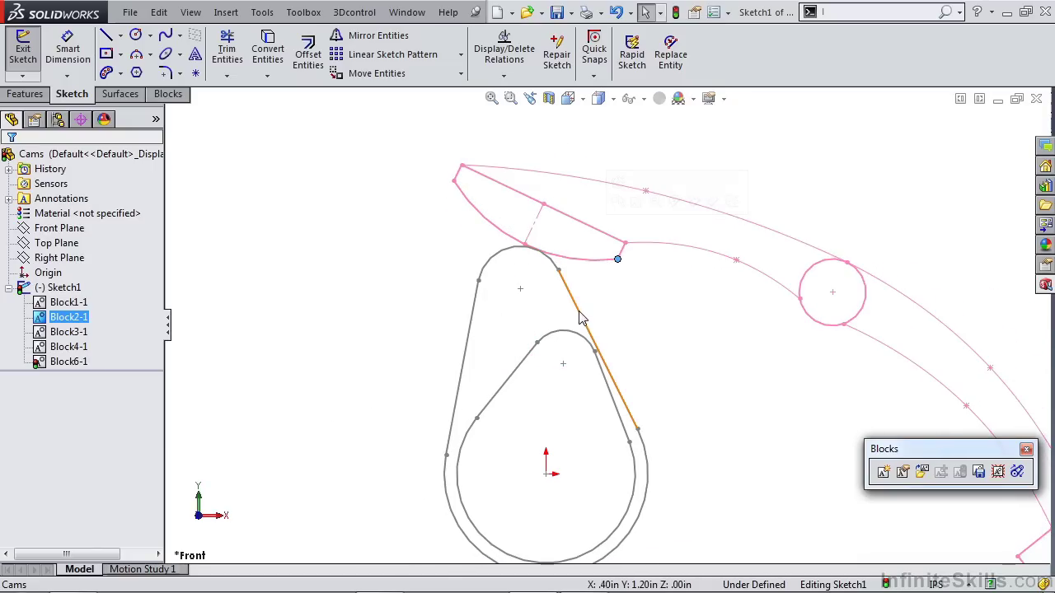
# - Undo the teardrop tangency, make the rocker arm tangent to cam Block1-1, and rotate the cam
pyautogui.click(582, 322)
pyautogui.hotkey('ctrl', 'z')
pyautogui.hotkey('ctrl', 'z')
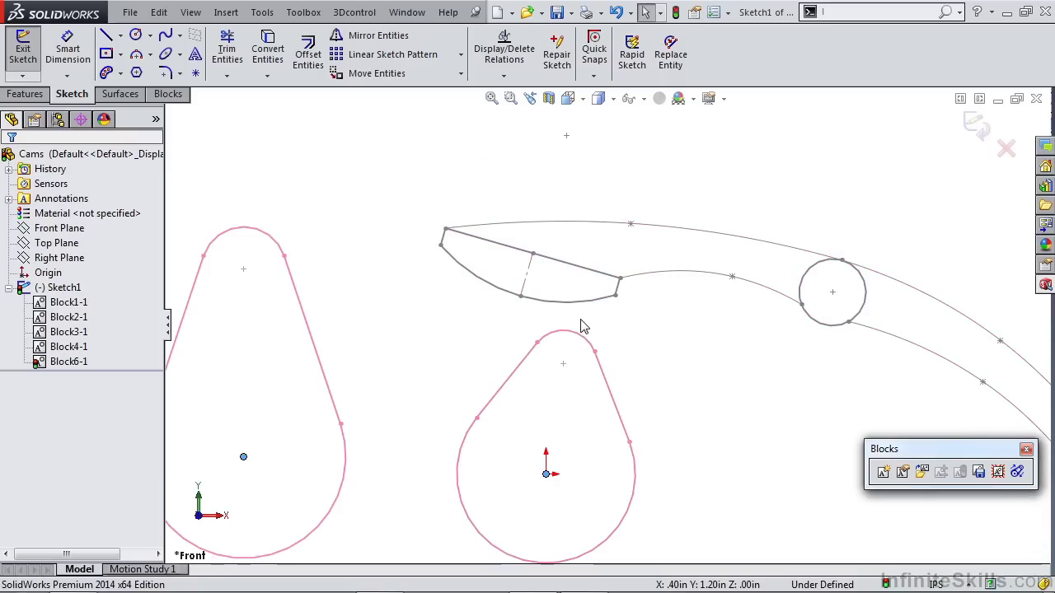
pyautogui.click(581, 318)
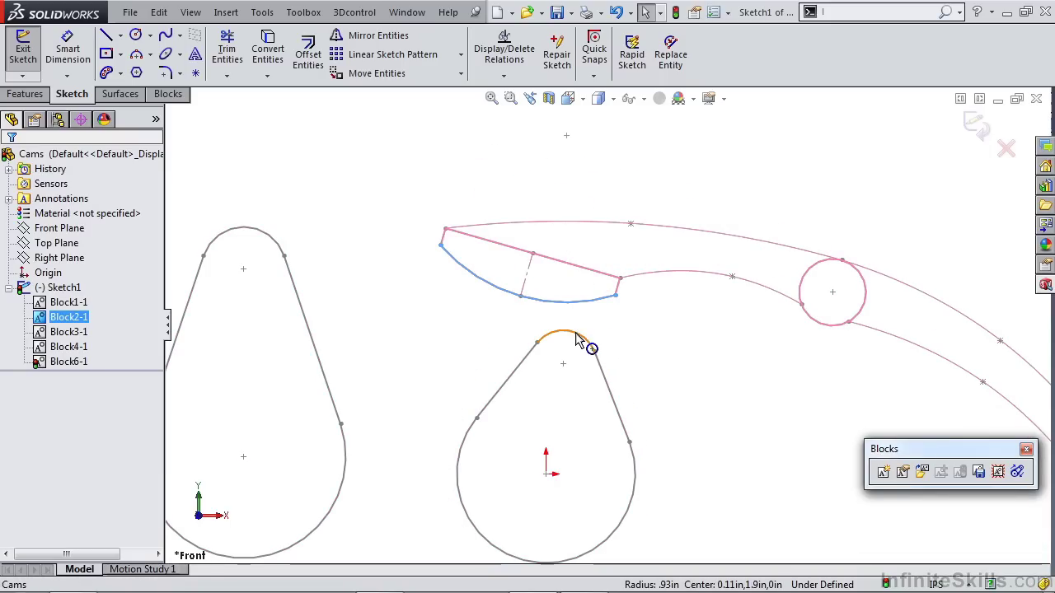
pyautogui.keyDown('ctrl'); pyautogui.click(577, 339); pyautogui.keyUp('ctrl')
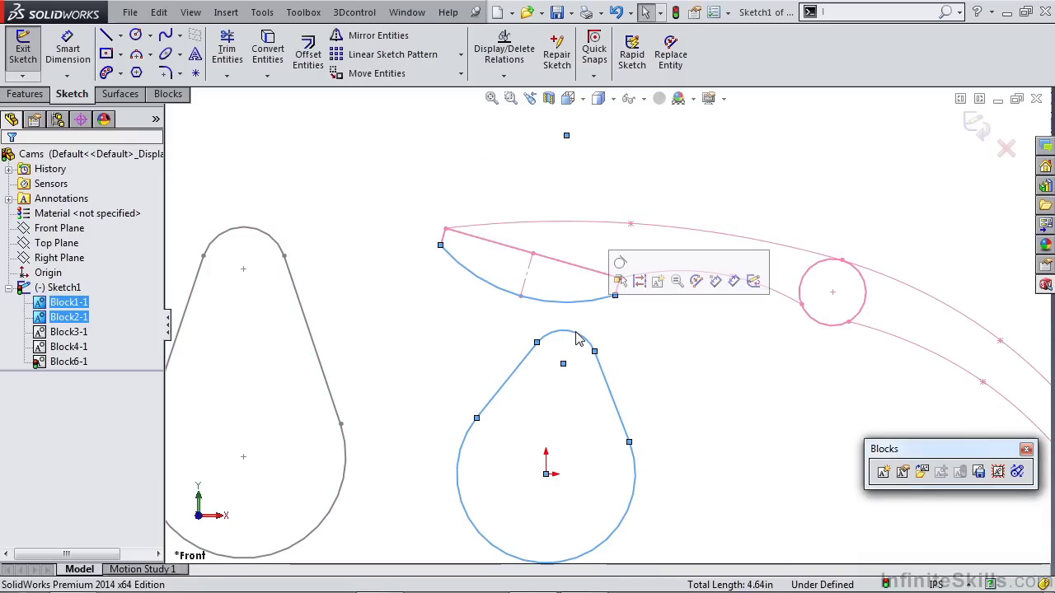
pyautogui.click(631, 266)
pyautogui.click(655, 392)
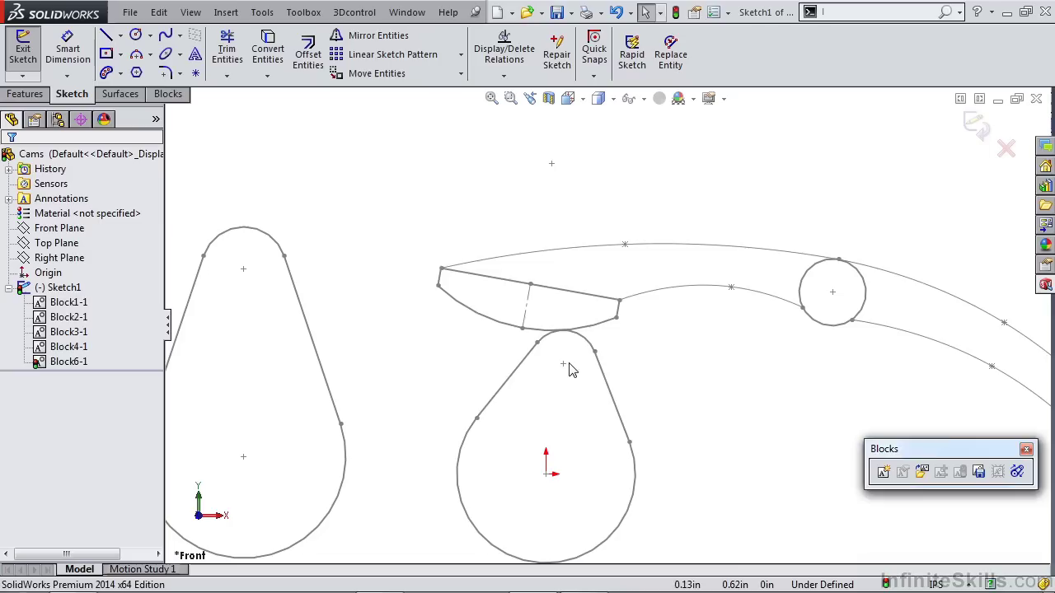
pyautogui.moveTo(568, 369); pyautogui.dragTo(639, 420)
# - Make valve stem Block3-1 tangent to rocker arm Block2-1, then rotate the cam to drive the valve
pyautogui.press('f')
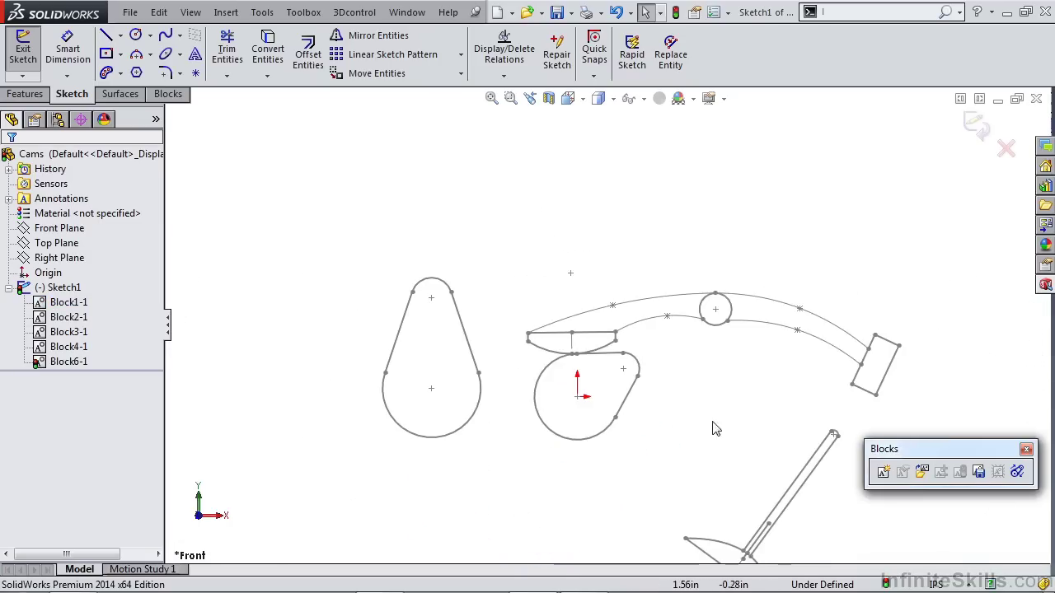
pyautogui.scroll(-7, 709, 404)
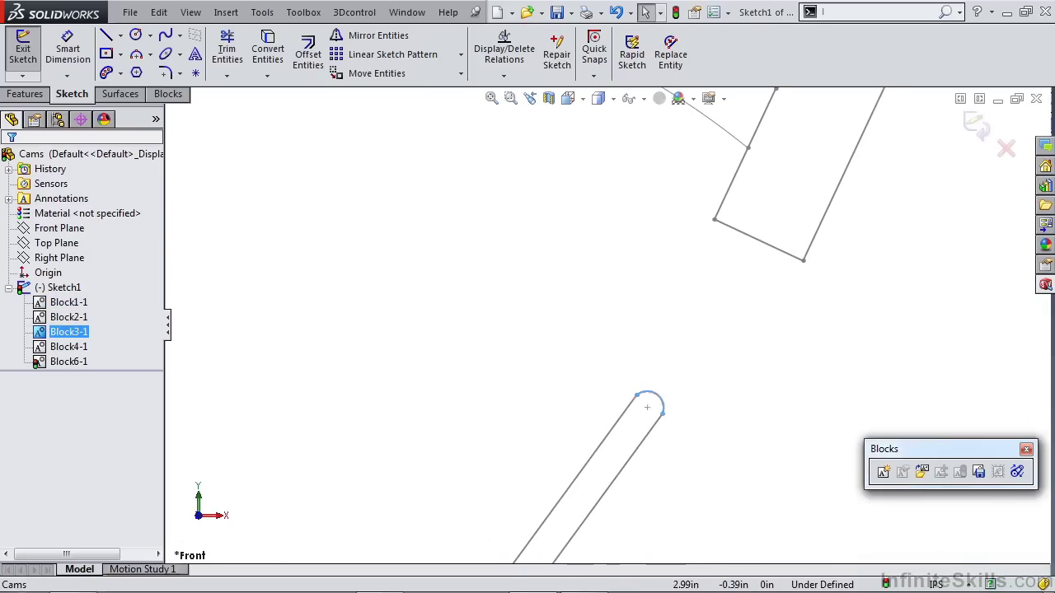
pyautogui.click(647, 406)
pyautogui.keyDown('ctrl'); pyautogui.click(738, 237); pyautogui.keyUp('ctrl')
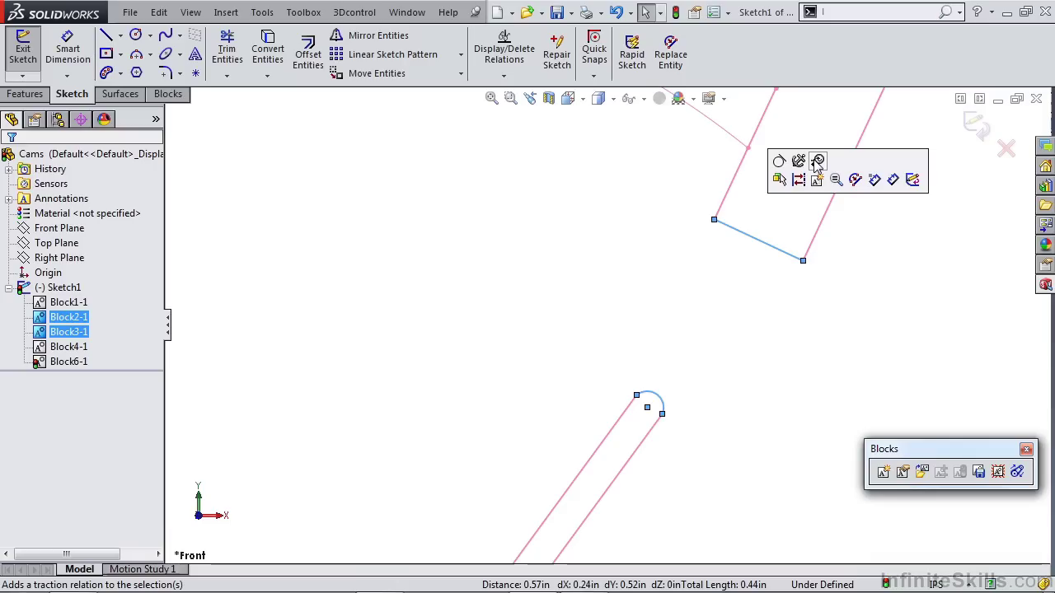
pyautogui.click(781, 162)
pyautogui.scroll(-5, 709, 323)
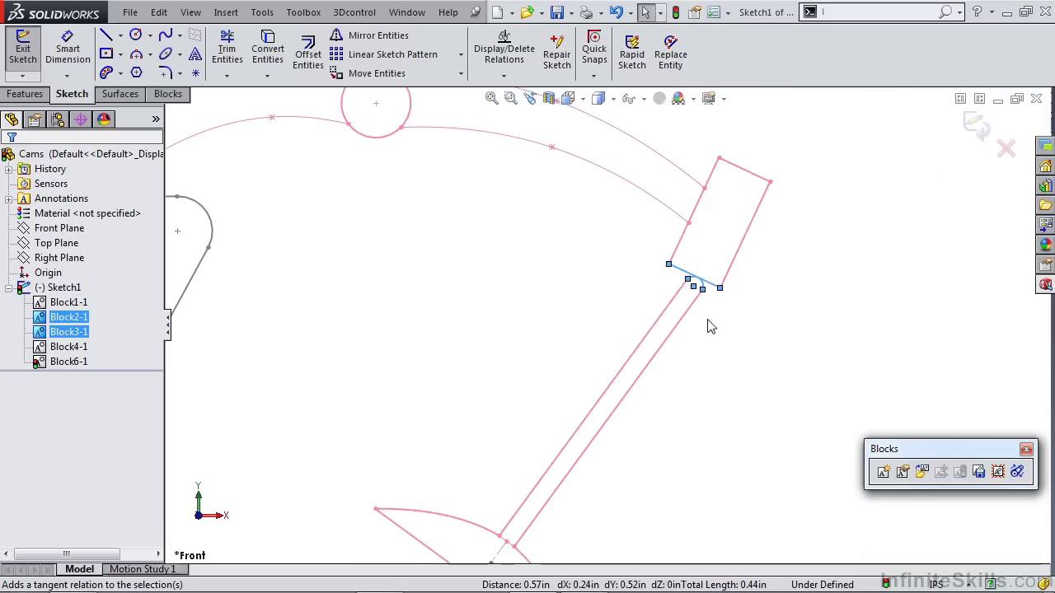
pyautogui.moveTo(483, 302); pyautogui.dragTo(474, 359)
pyautogui.moveTo(435, 317); pyautogui.dragTo(488, 331)
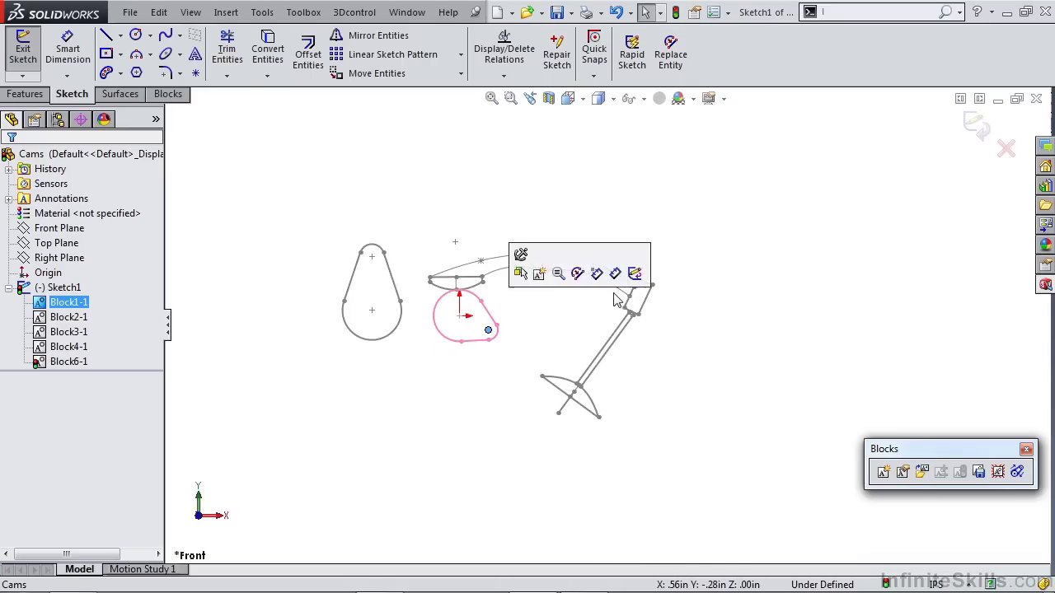
# - Turn the Block1-1 cam about 90° to lobe-up, tilting the rocker and pushing the valve down
pyautogui.click(541, 330)
pyautogui.scroll(-2, 493, 329)
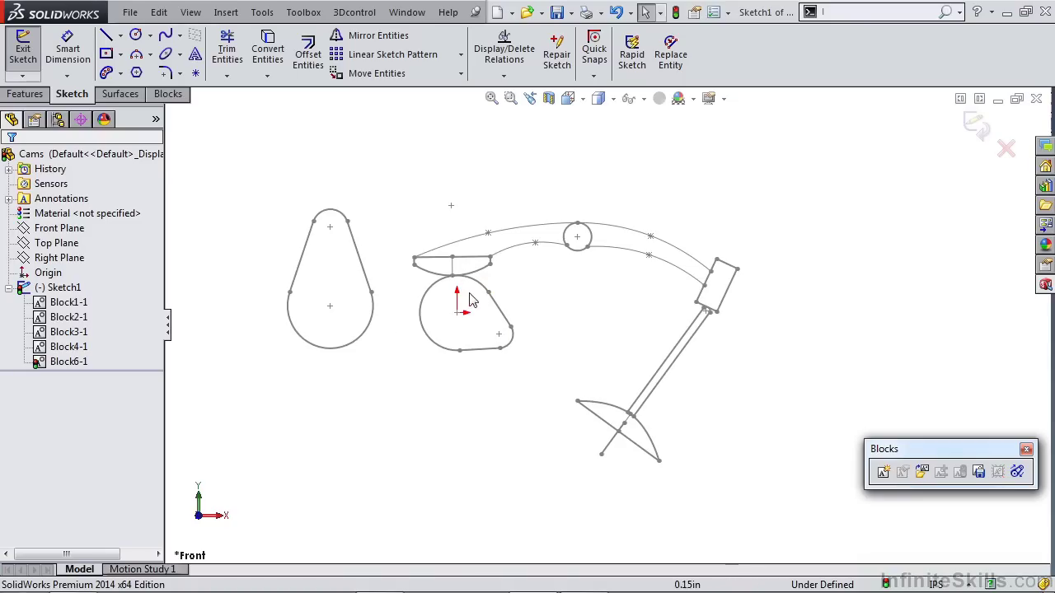
pyautogui.moveTo(495, 349); pyautogui.dragTo(506, 318)
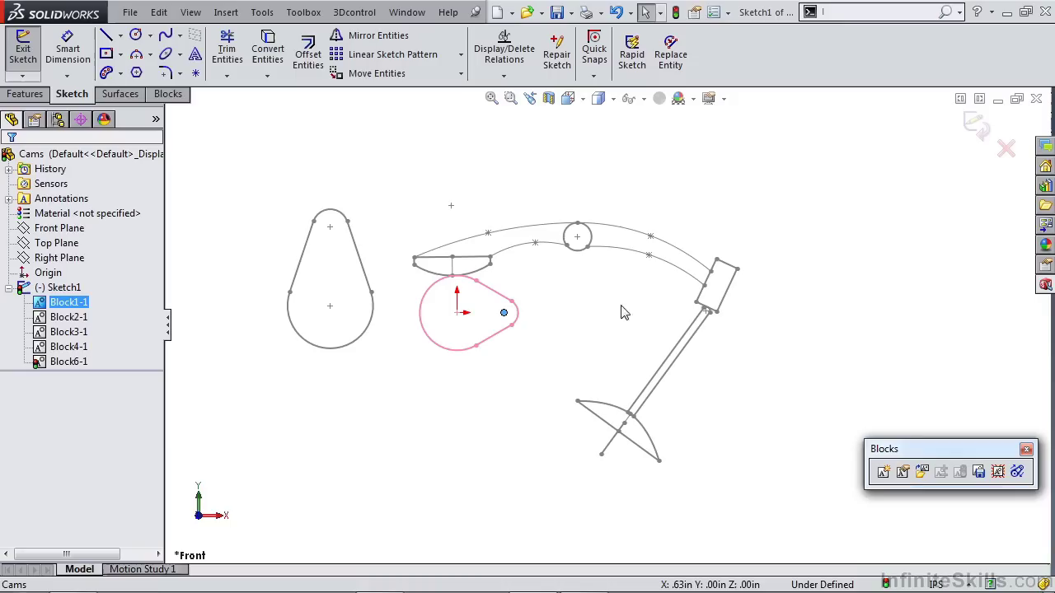
pyautogui.click(536, 330)
pyautogui.moveTo(514, 328); pyautogui.dragTo(489, 286)
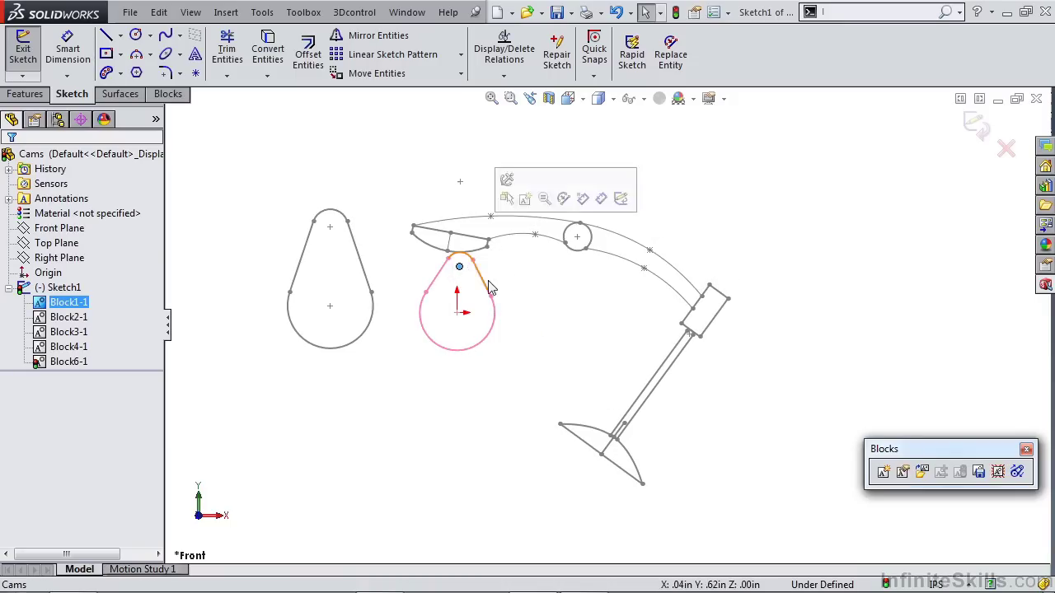
pyautogui.click(548, 312)
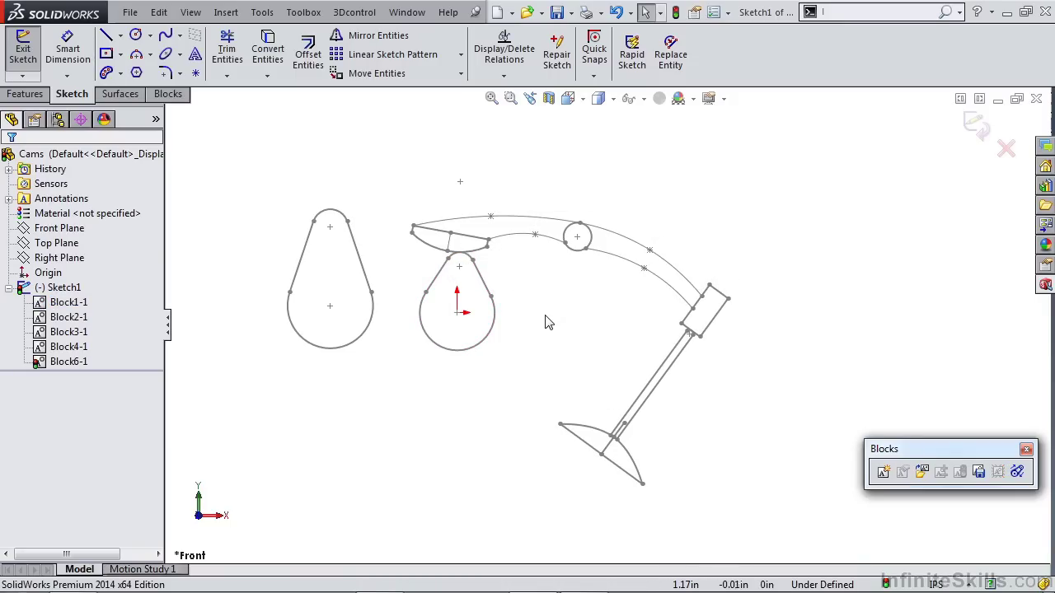